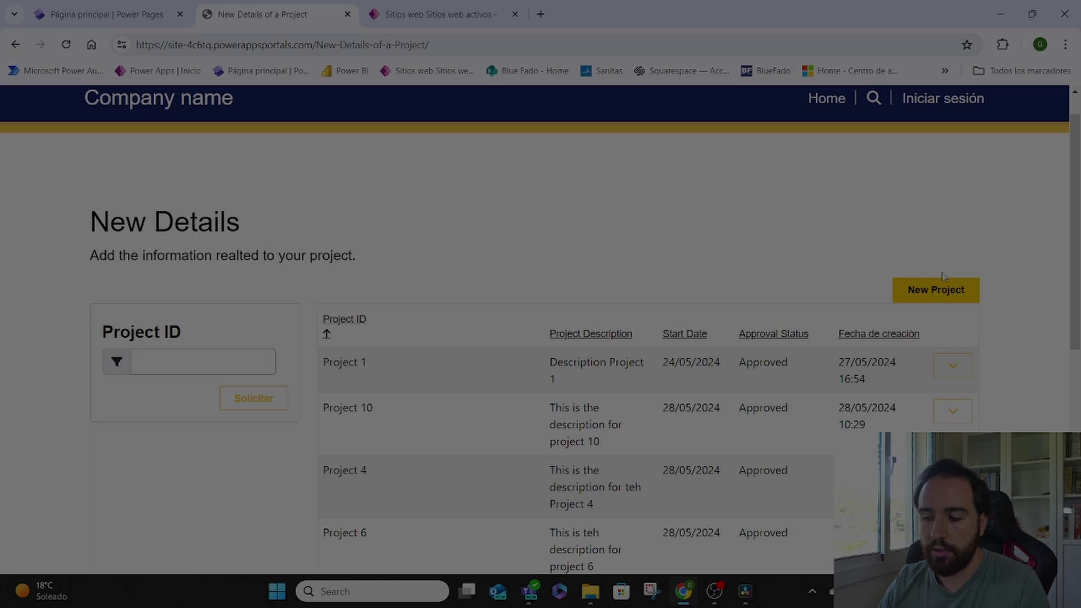
# - Reveal the row actions for Project 1 on the New Details list
pyautogui.scroll(-1, 687, 186)
pyautogui.scroll(-1, 688, 186)
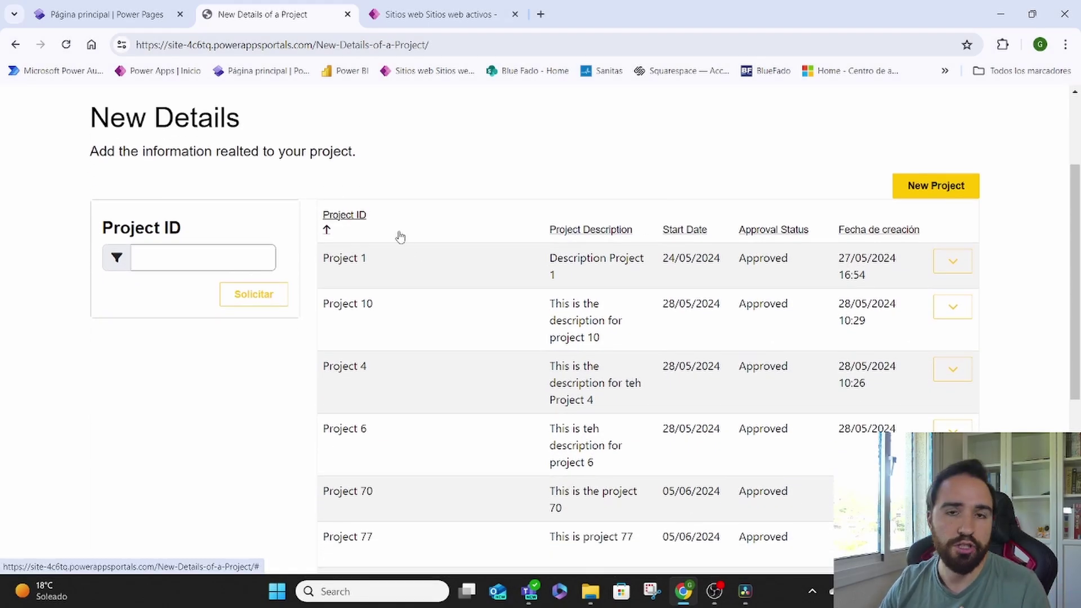
pyautogui.scroll(-1, 398, 234)
pyautogui.scroll(3, 398, 234)
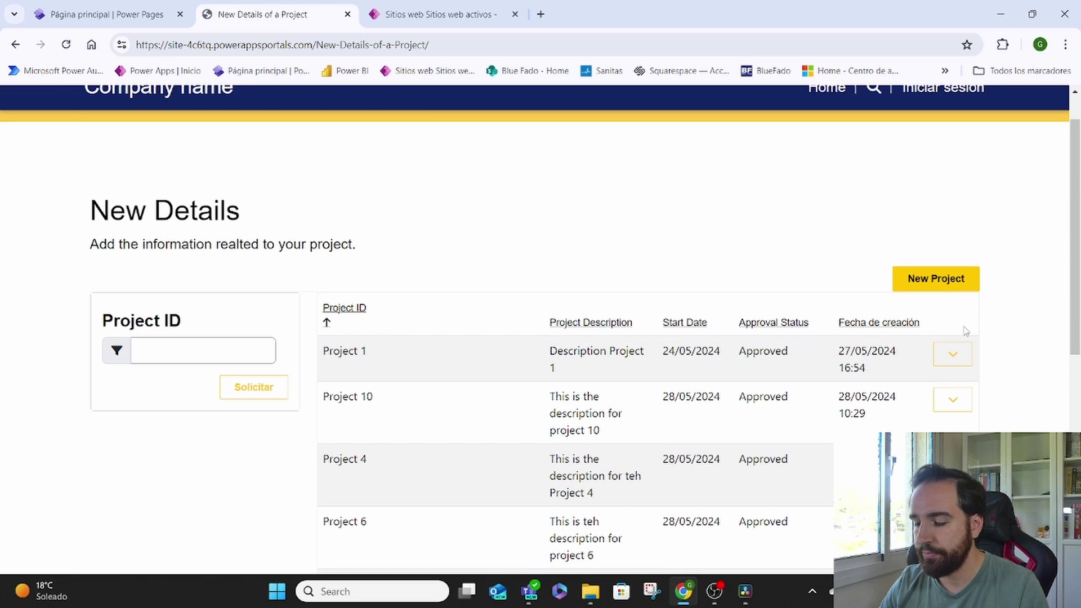
pyautogui.click(954, 360)
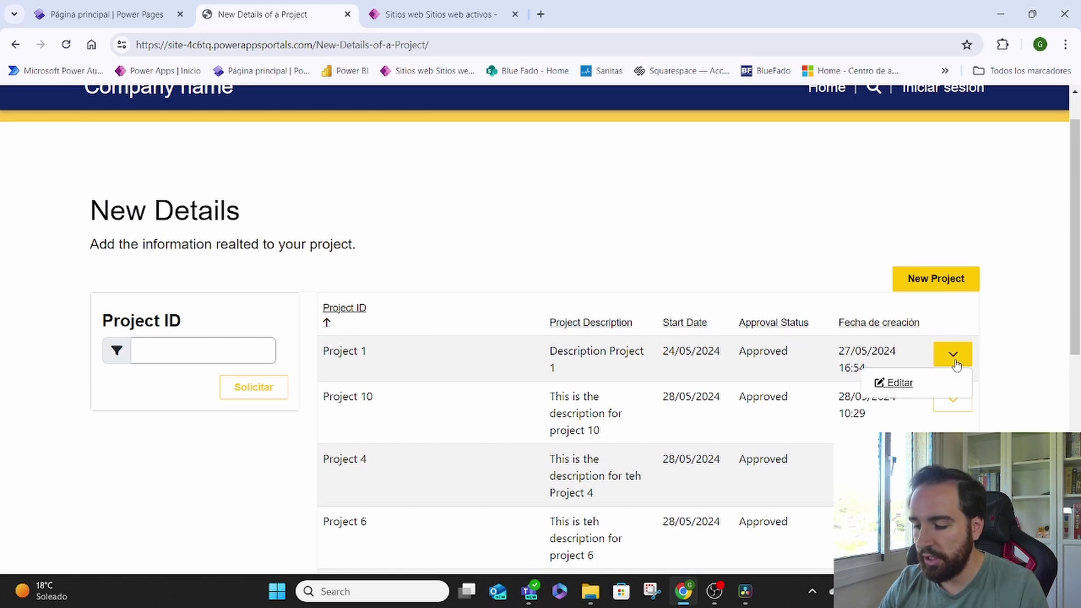
# - Open Project 1 with Editar and review its KPI, Deliverables and Risk subgrids
pyautogui.click(894, 383)
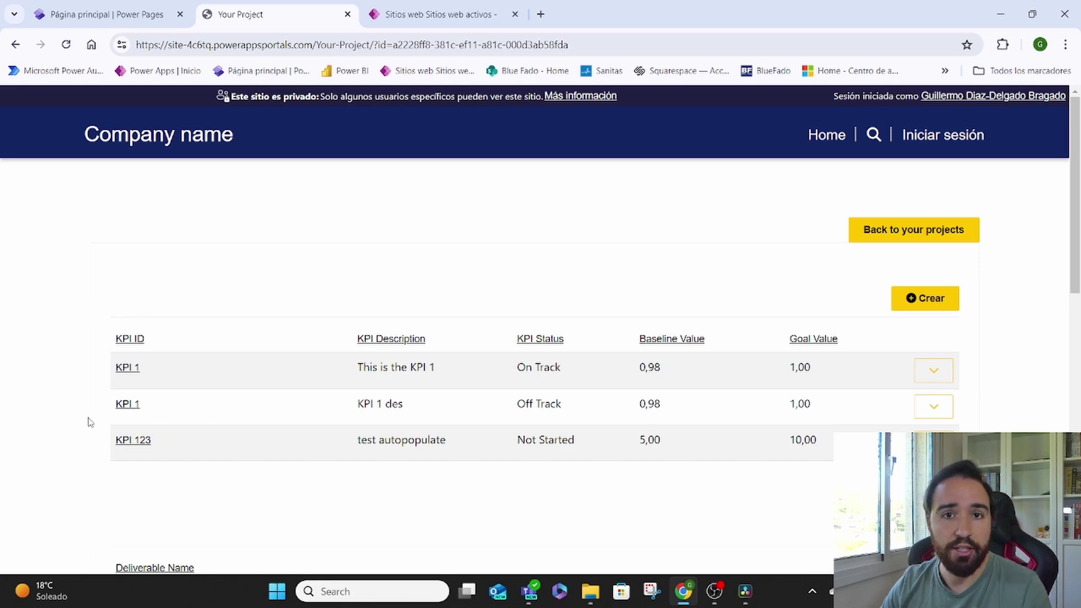
pyautogui.scroll(-4, 89, 423)
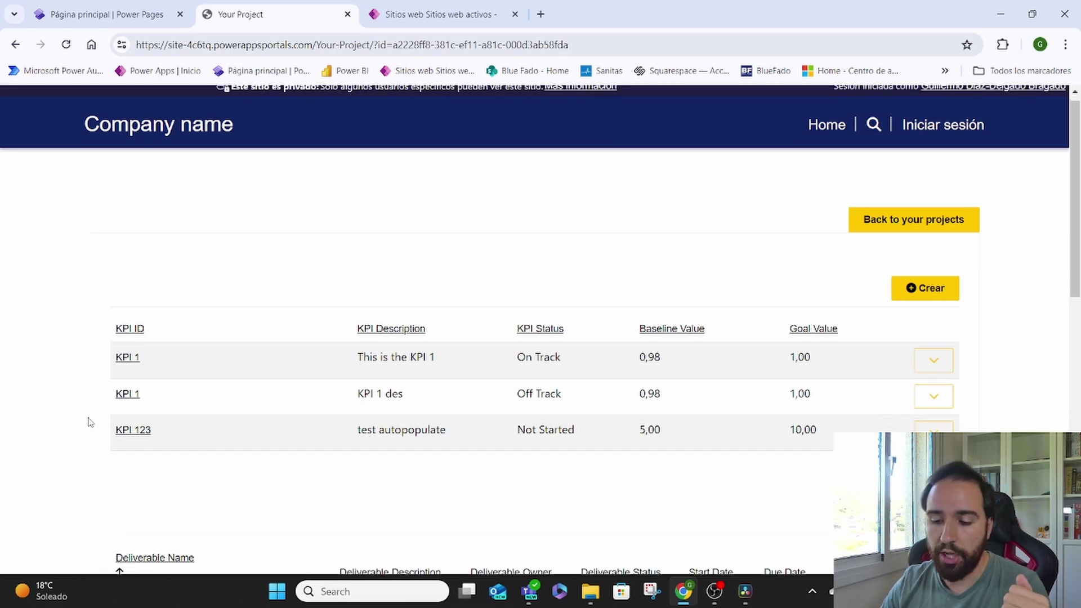
pyautogui.scroll(-6, 97, 402)
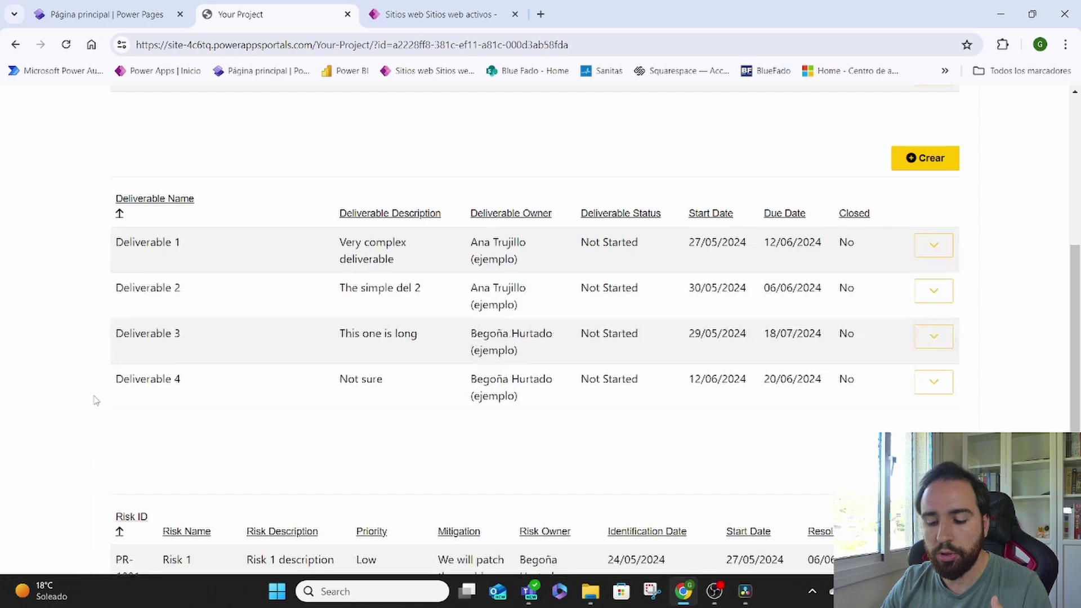
pyautogui.scroll(5, 85, 262)
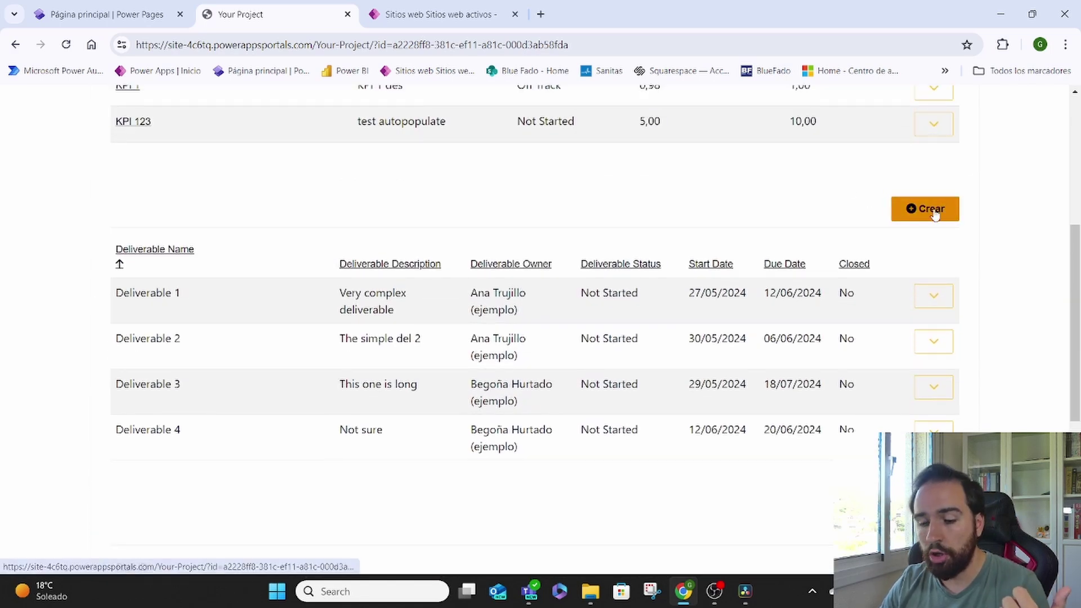
pyautogui.click(933, 209)
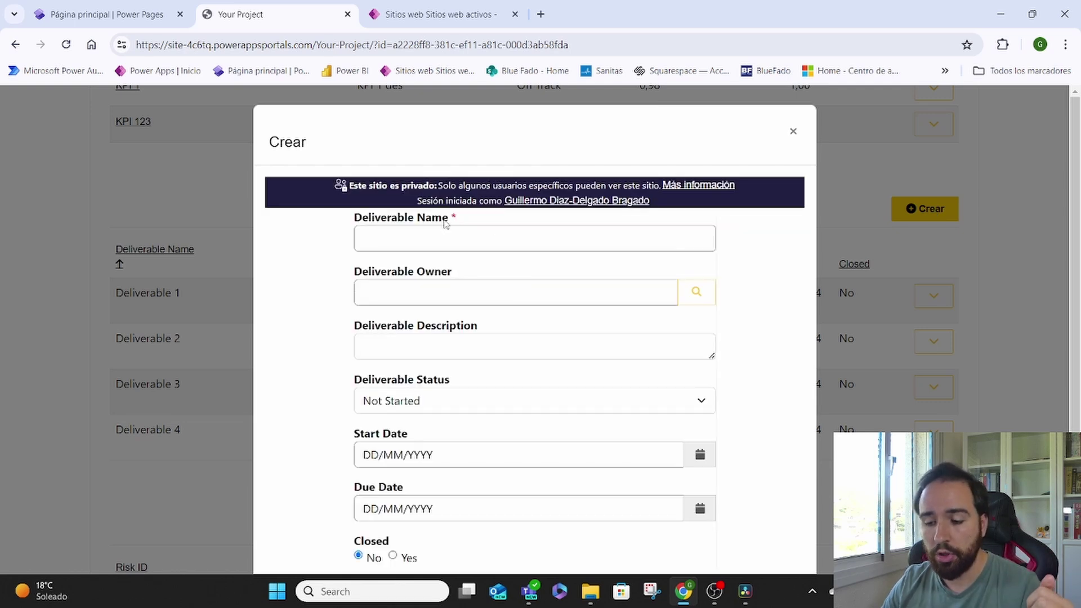
pyautogui.scroll(-1, 479, 399)
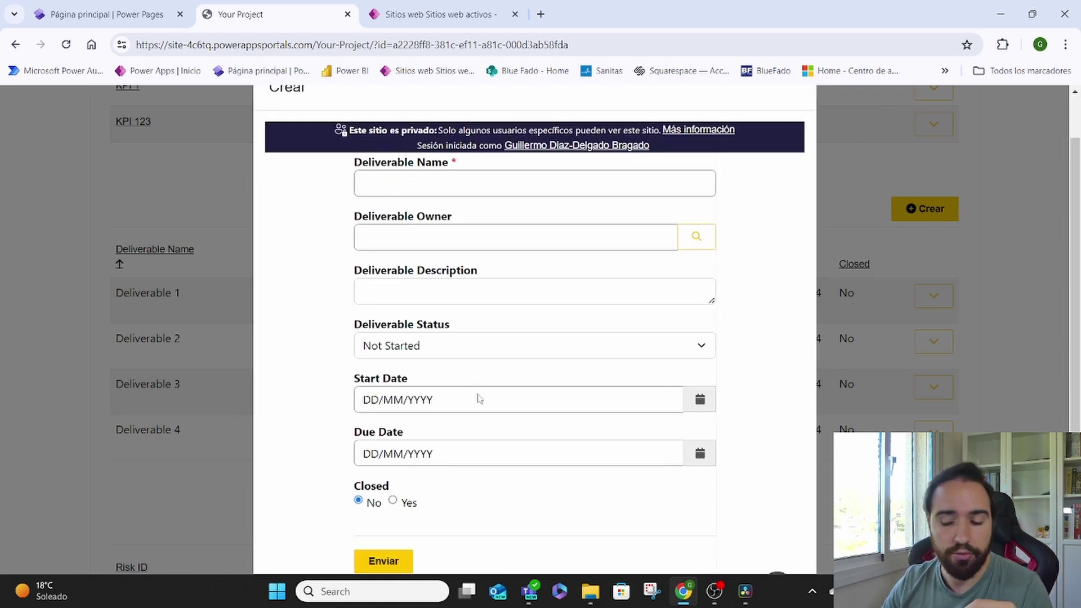
pyautogui.scroll(1, 479, 399)
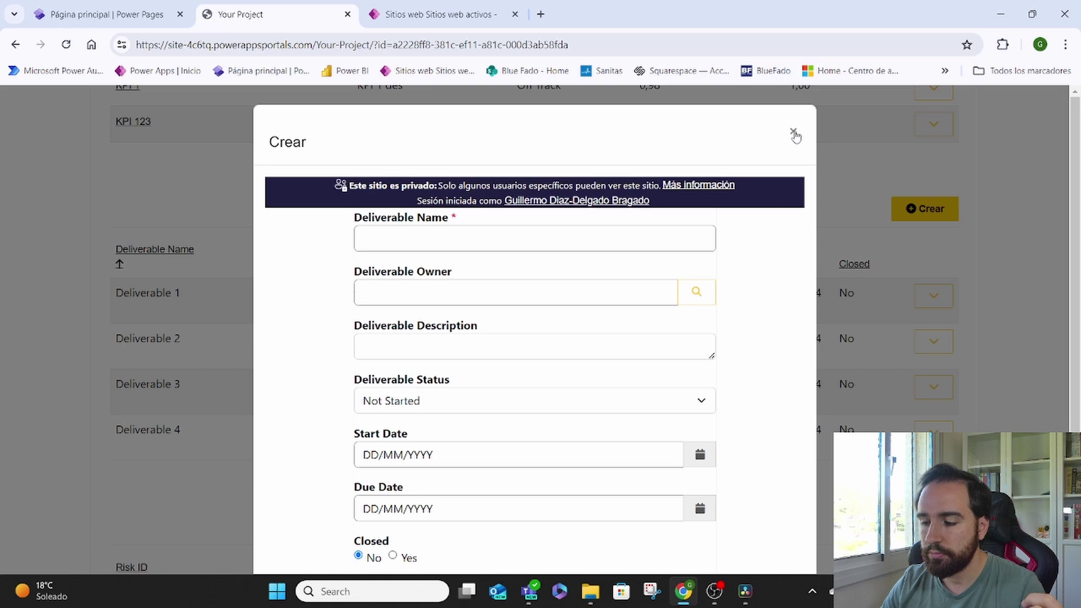
pyautogui.click(794, 134)
# - Show the first KPI 1 row's actions, including Update KPI Value
pyautogui.scroll(4, 981, 177)
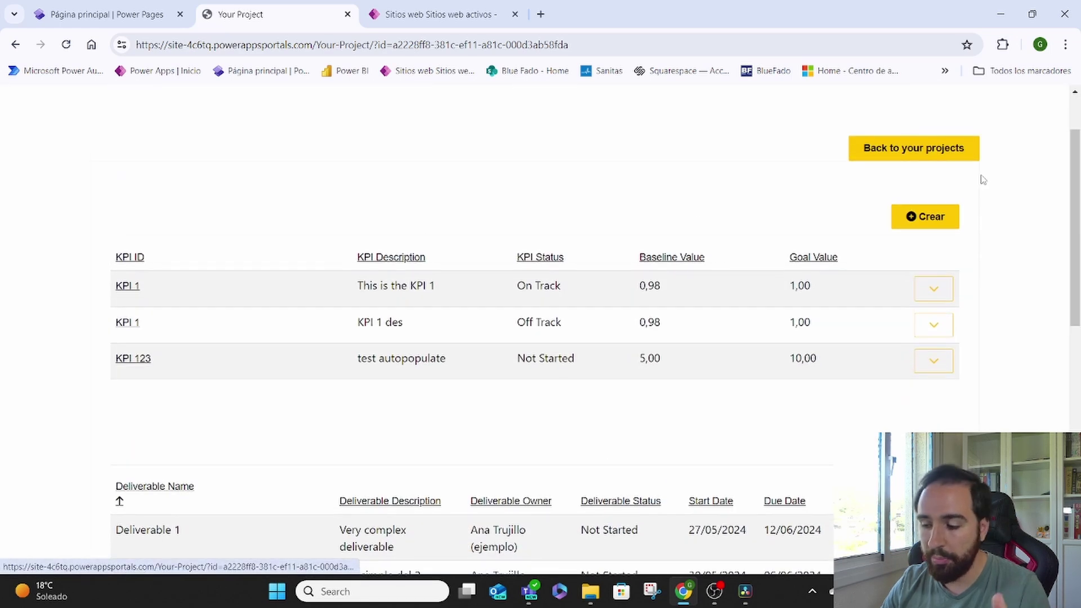
pyautogui.scroll(-6, 983, 179)
pyautogui.scroll(6, 983, 179)
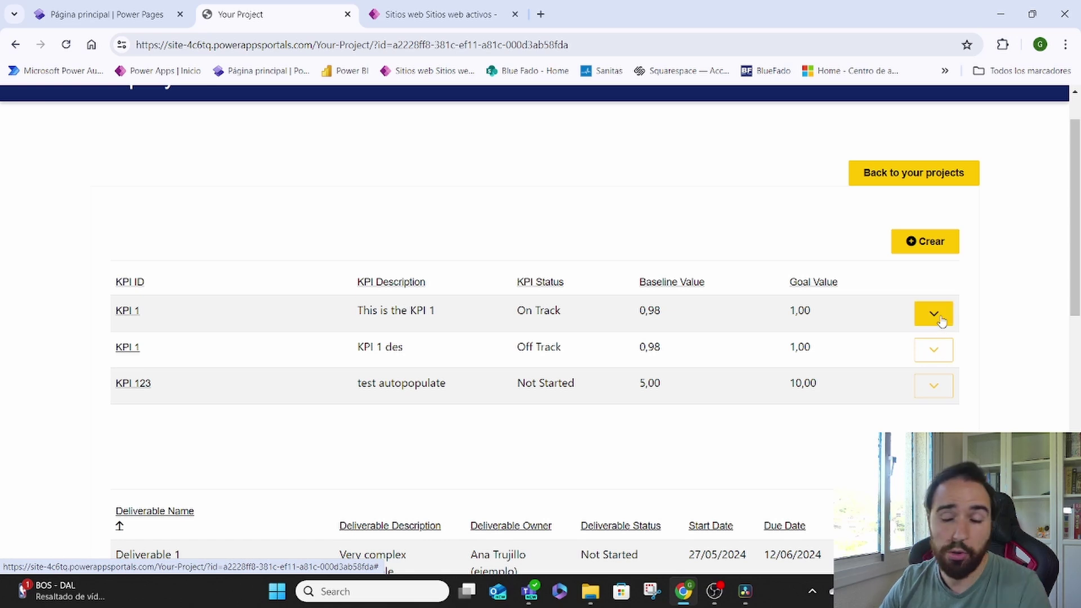
pyautogui.click(934, 314)
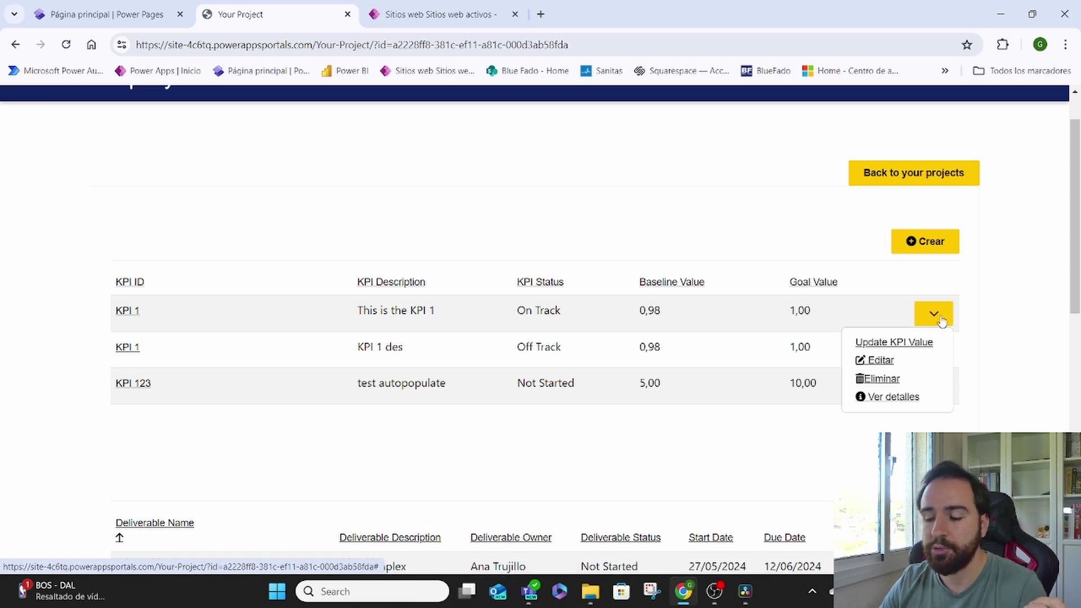
# - Start a KPI value update for KPI 1 named 'Value for June'
pyautogui.click(904, 344)
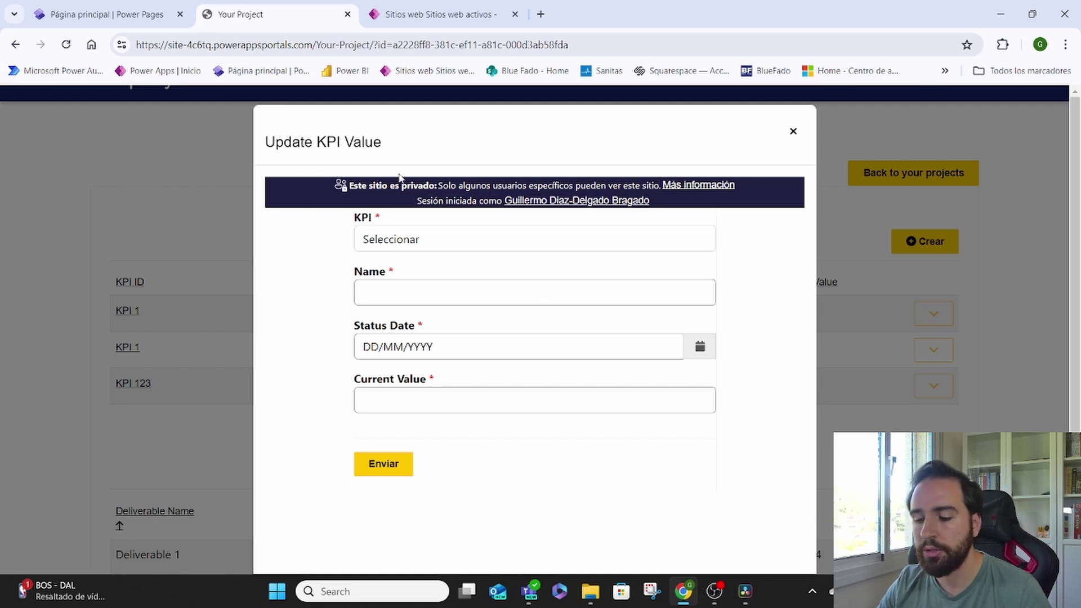
pyautogui.click(397, 242)
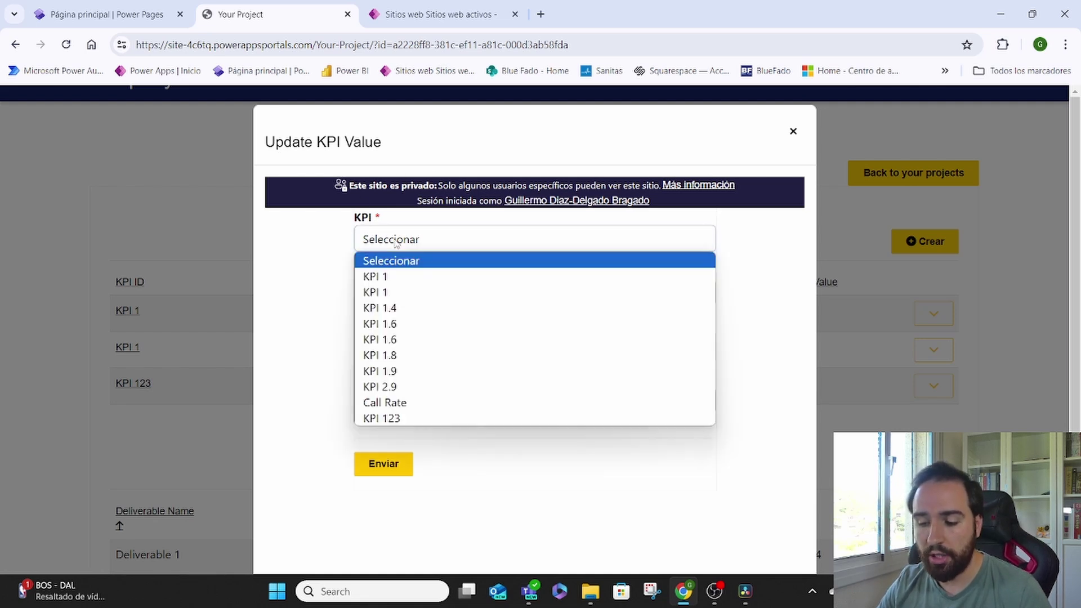
pyautogui.click(380, 277)
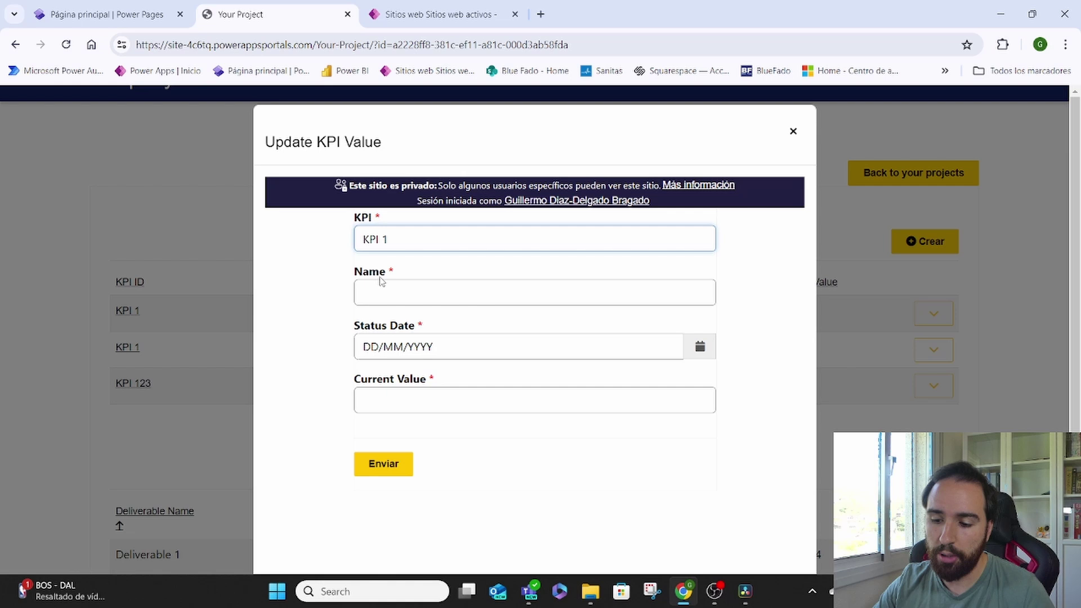
pyautogui.click(399, 287)
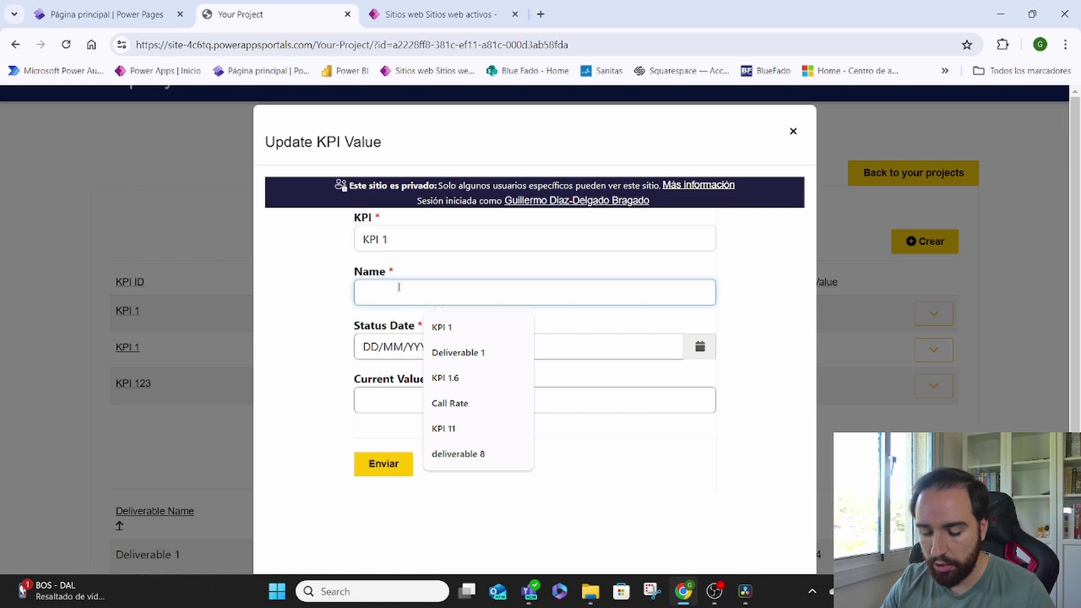
pyautogui.write('Value for ')
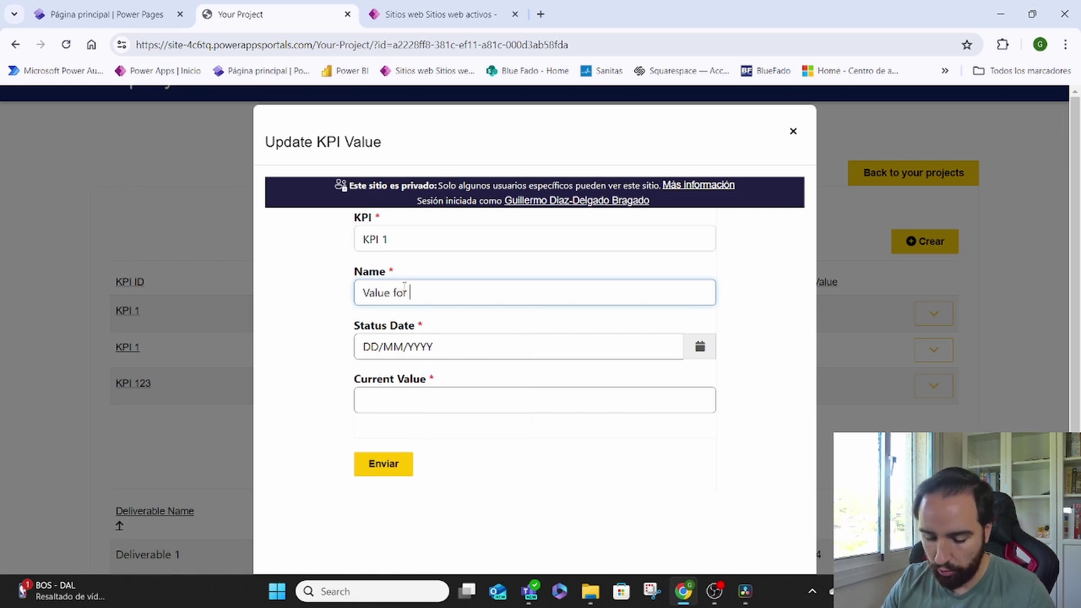
pyautogui.write('June')
# - Set status date 13/06/2024 and current value 120, then submit the update
pyautogui.click(497, 345)
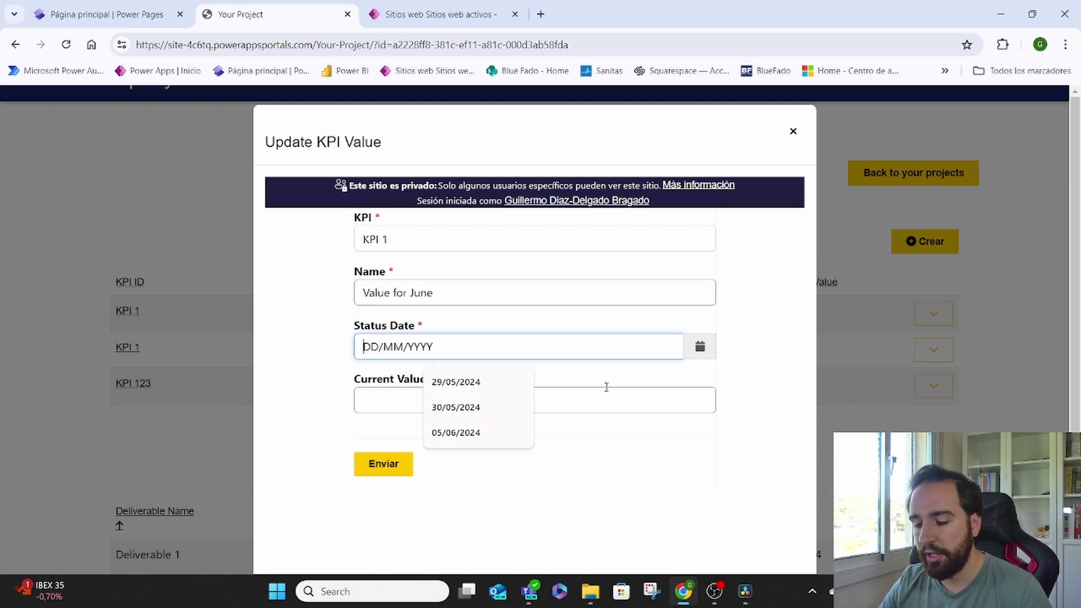
pyautogui.click(700, 346)
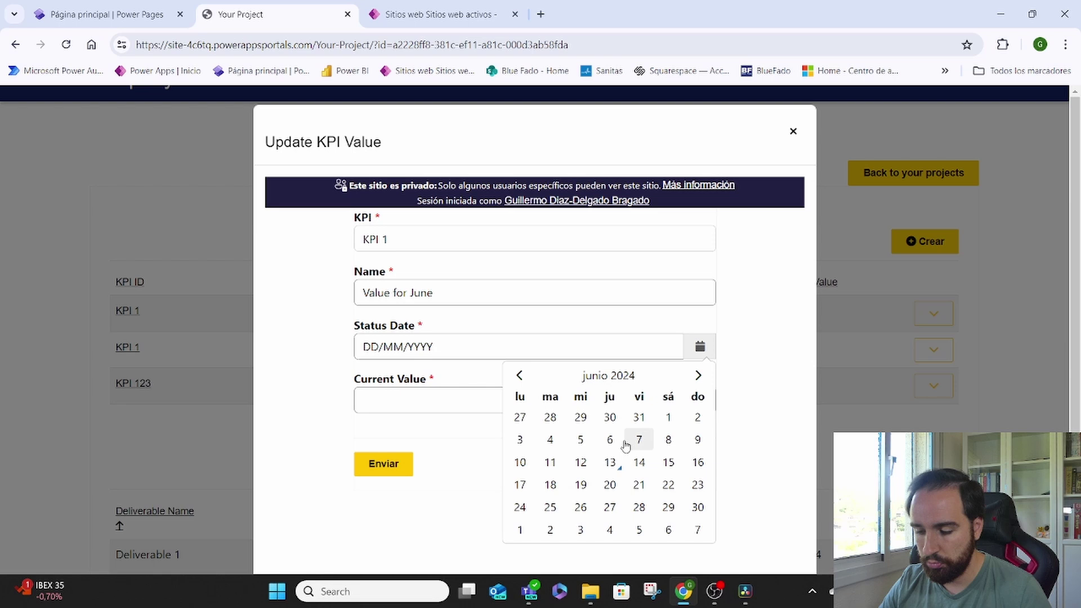
pyautogui.click(610, 462)
pyautogui.click(413, 399)
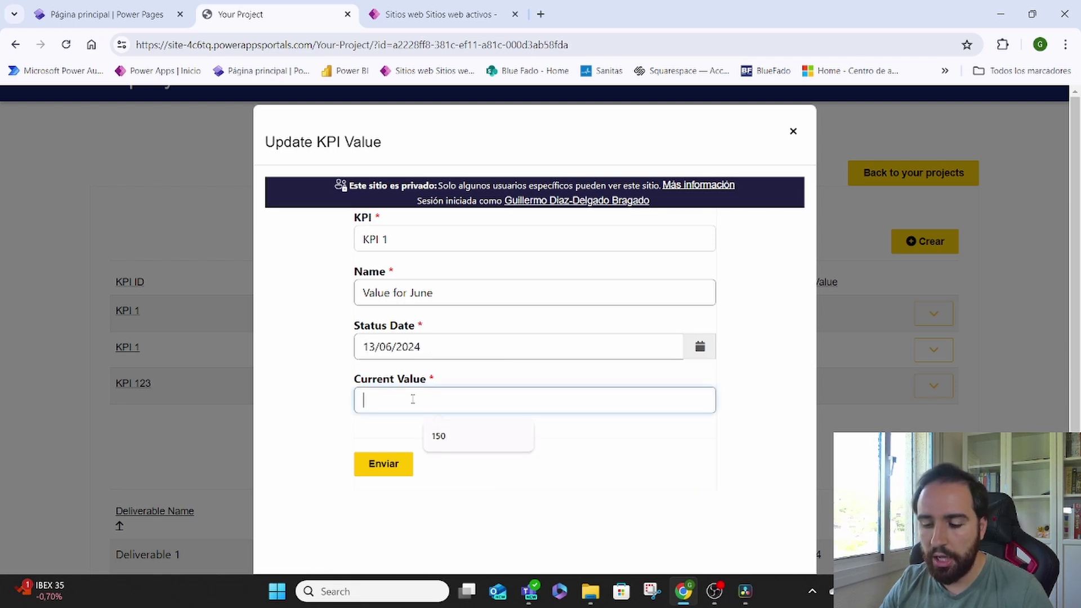
pyautogui.write('120')
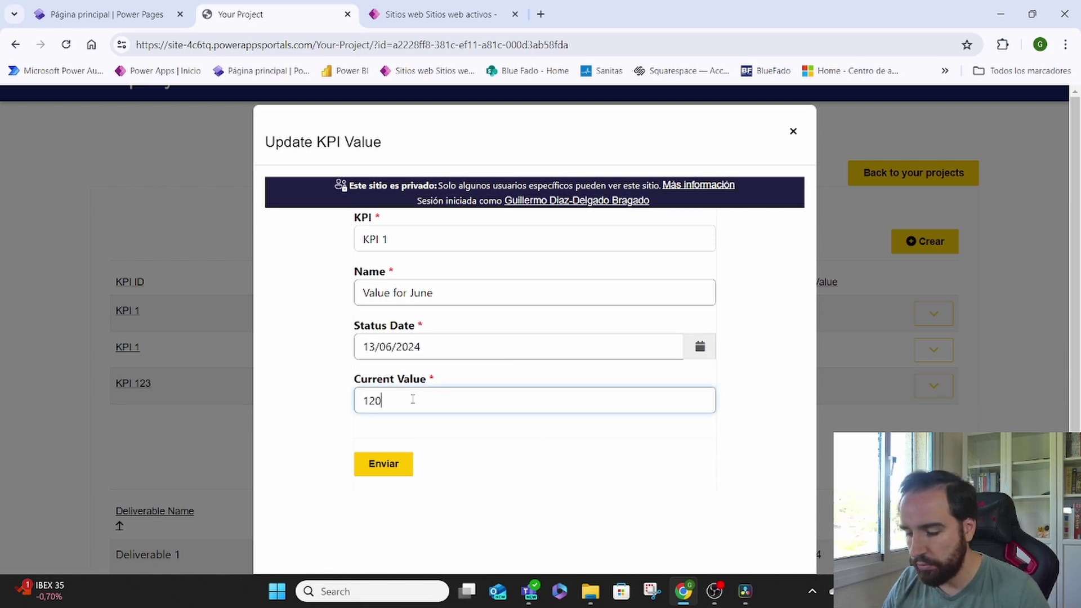
pyautogui.click(378, 464)
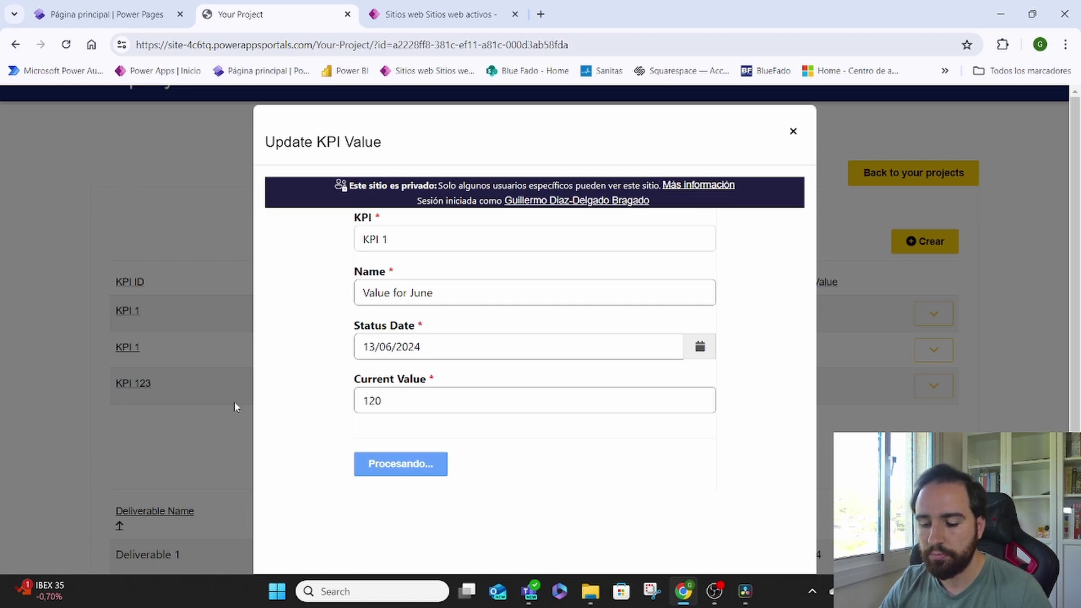
pyautogui.scroll(-2, 365, 346)
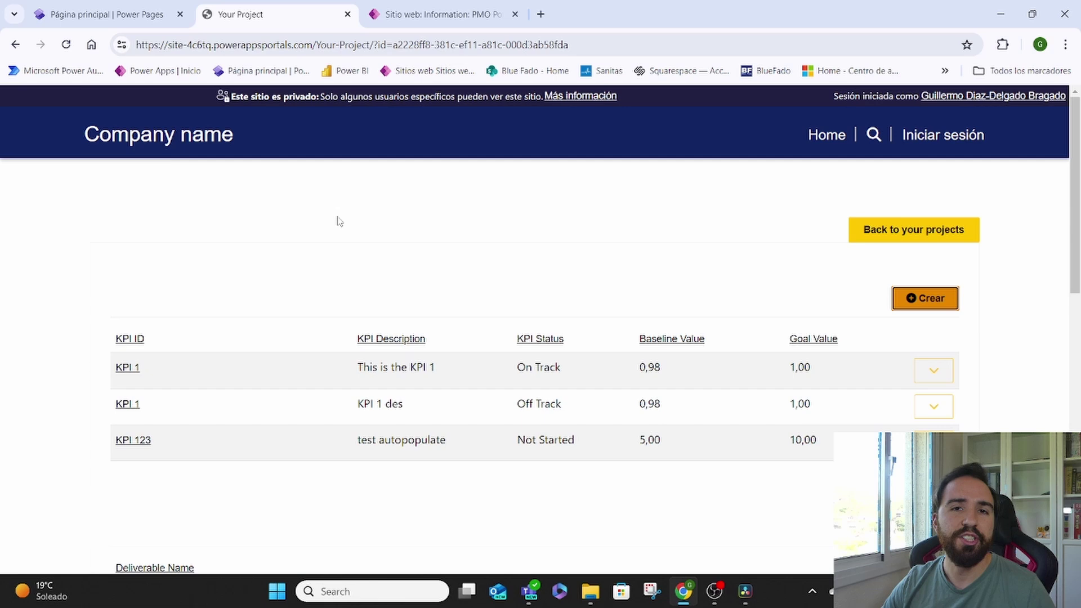
# - Show the PMO Portal website's basic forms in Power Pages Management
pyautogui.click(417, 6)
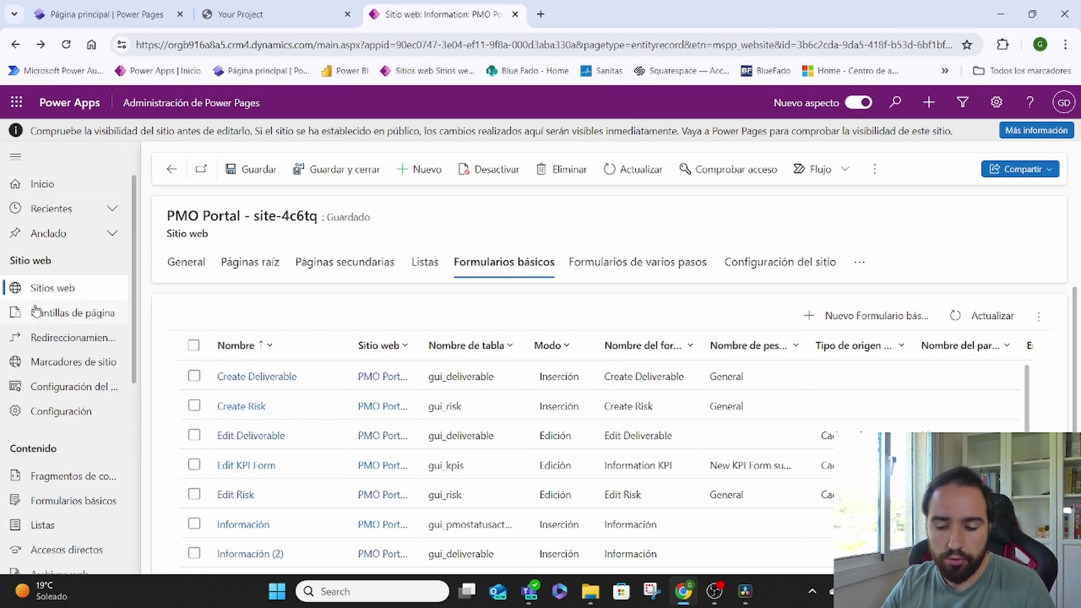
pyautogui.click(52, 289)
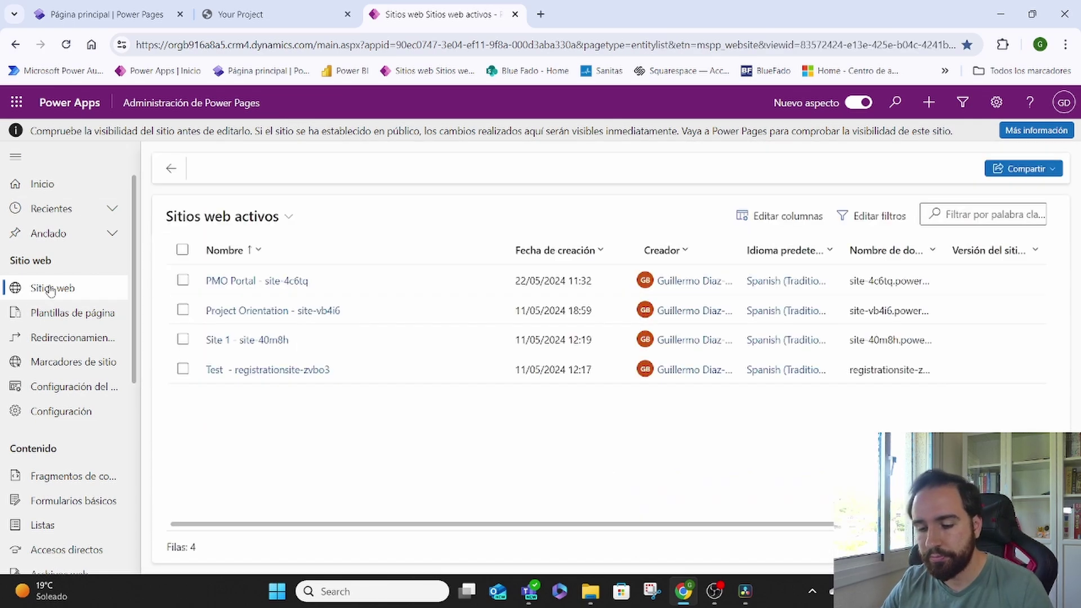
pyautogui.click(239, 281)
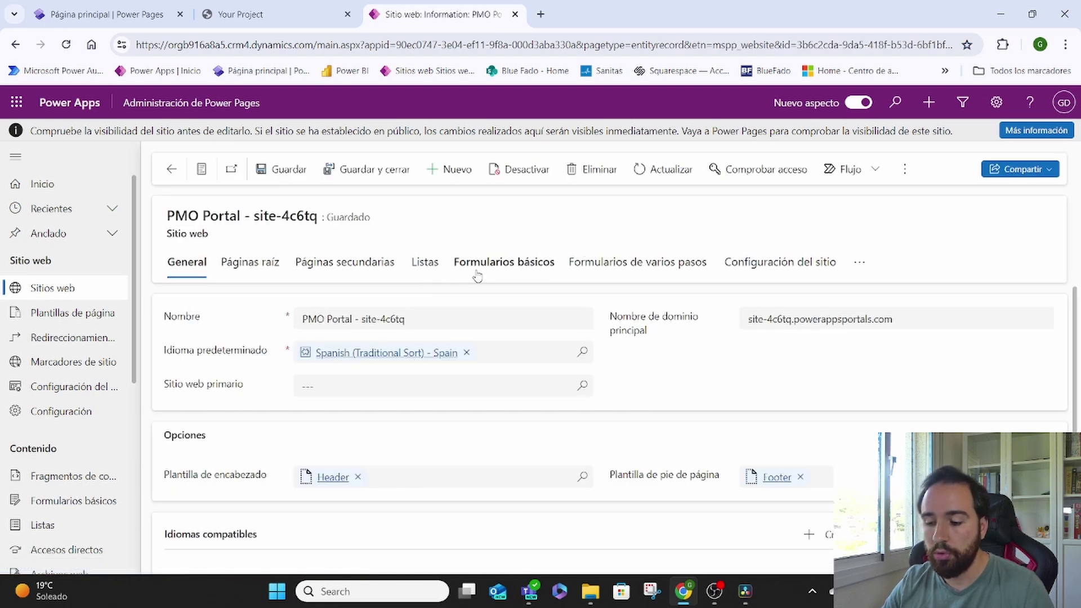
pyautogui.click(491, 276)
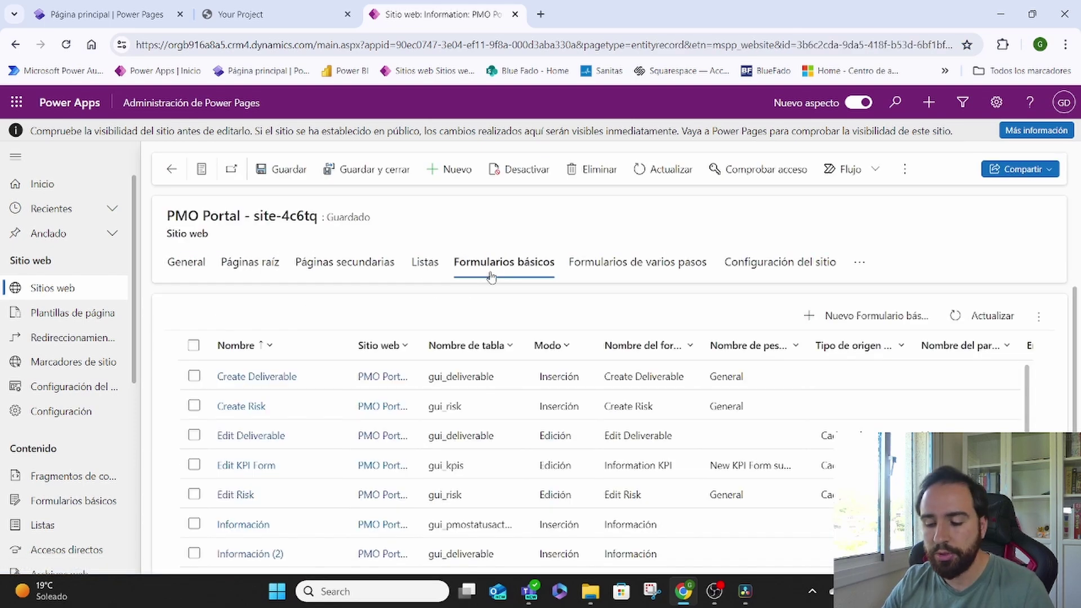
pyautogui.scroll(-2, 189, 328)
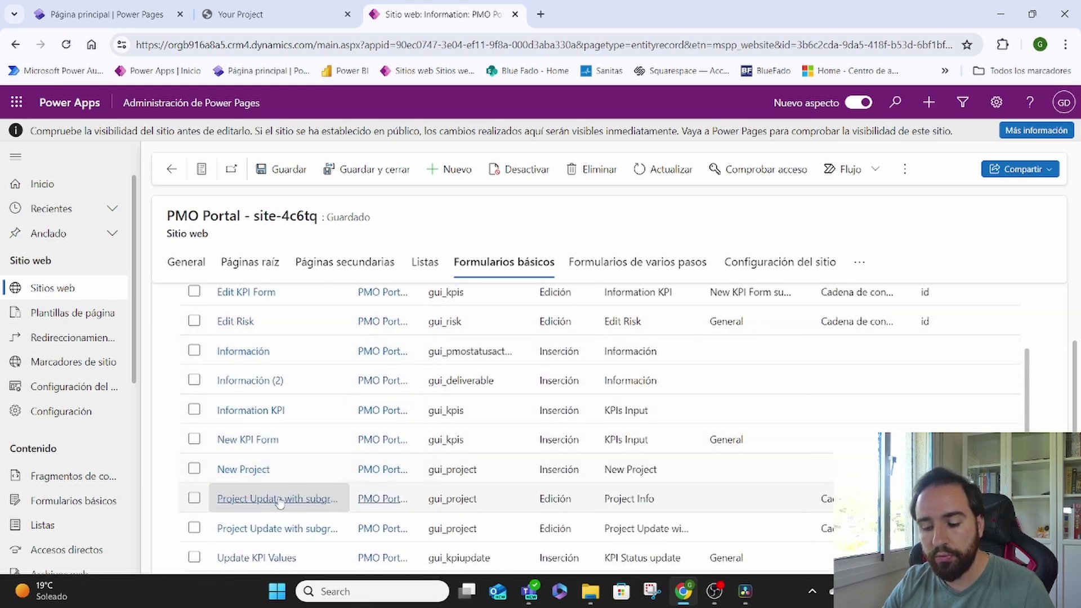
# - Check the live project page, then return to the basic forms list
pyautogui.click(269, 13)
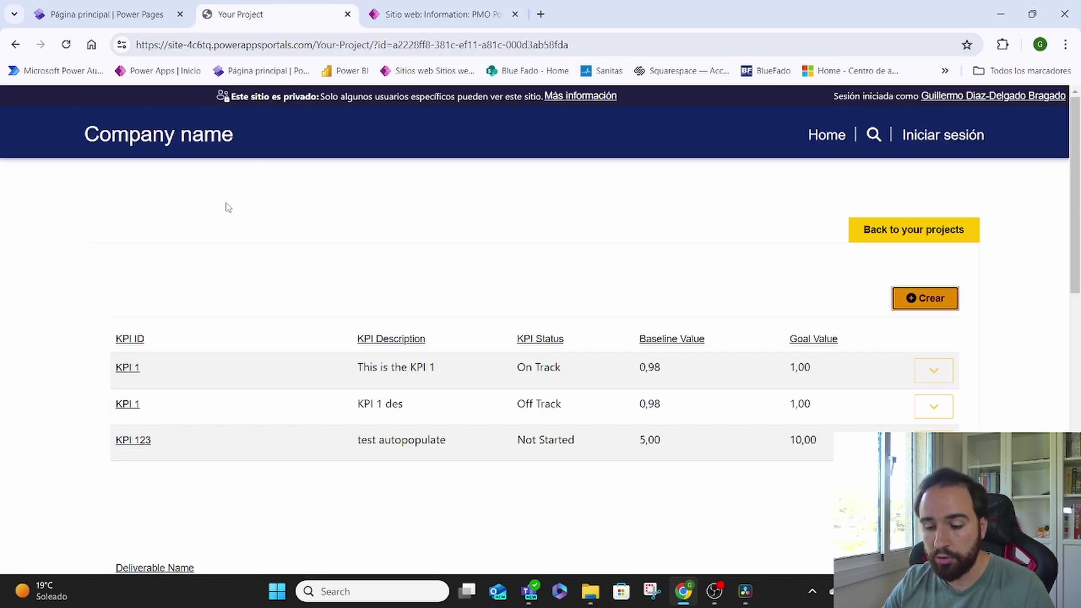
pyautogui.scroll(-1, 213, 255)
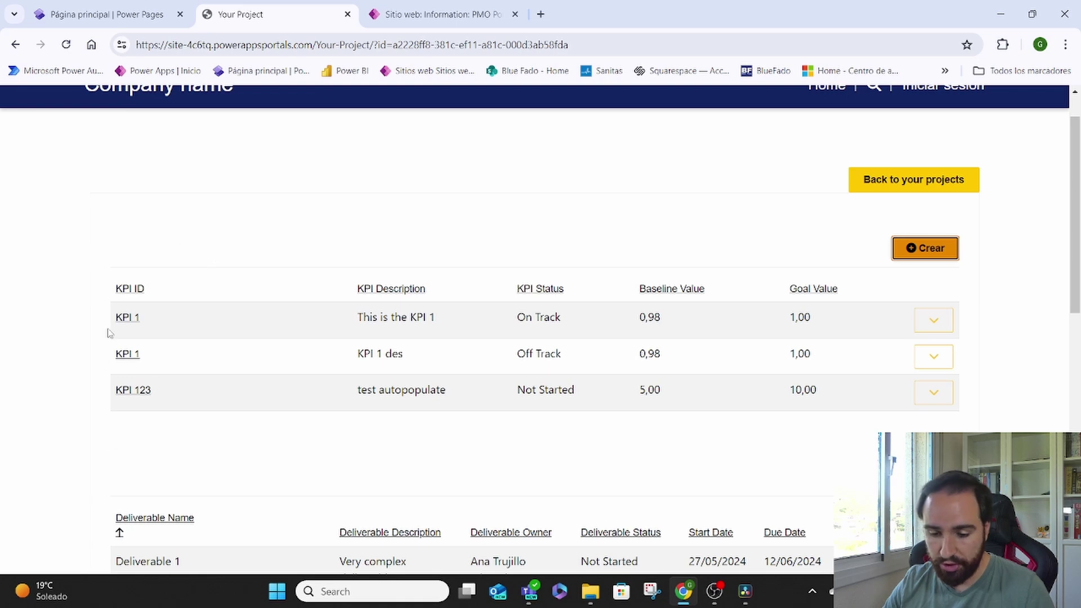
pyautogui.scroll(-2, 211, 282)
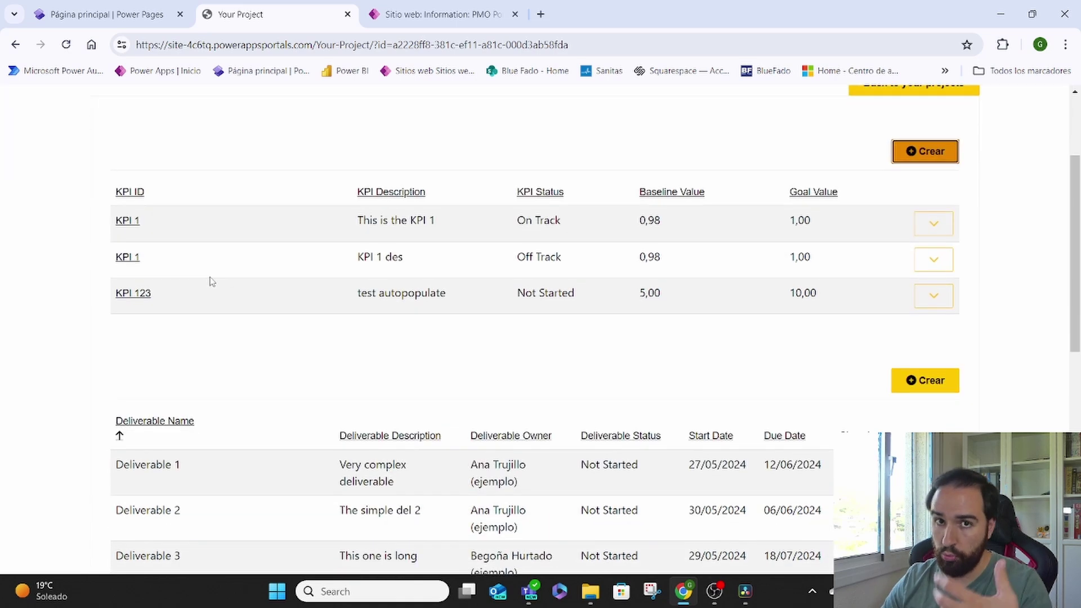
pyautogui.click(363, 10)
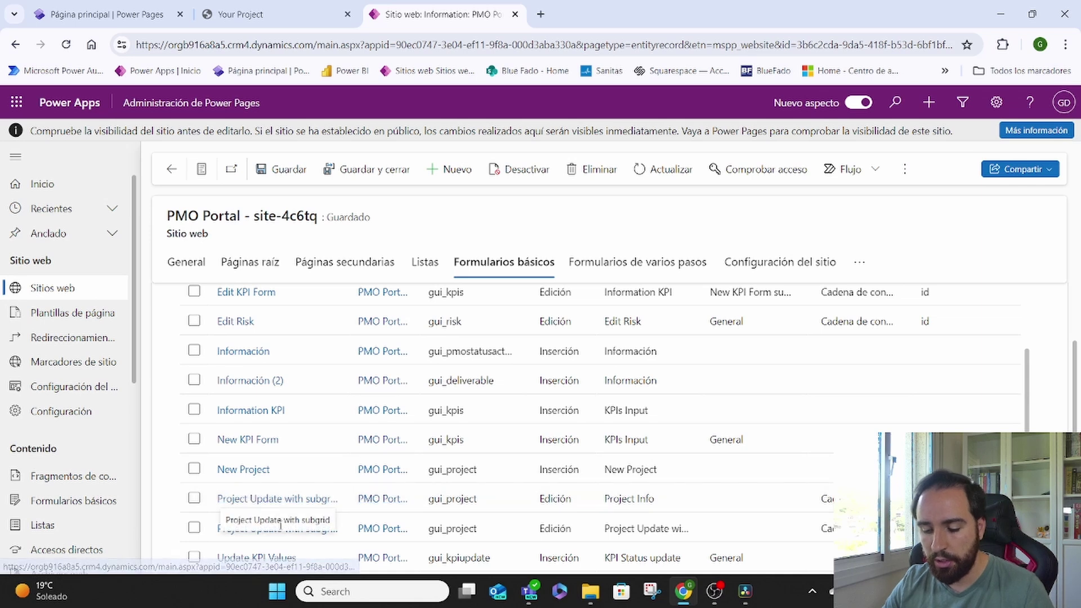
# - Open the Project Update with subgrid (2) form and show its basic form metadata
pyautogui.click(244, 530)
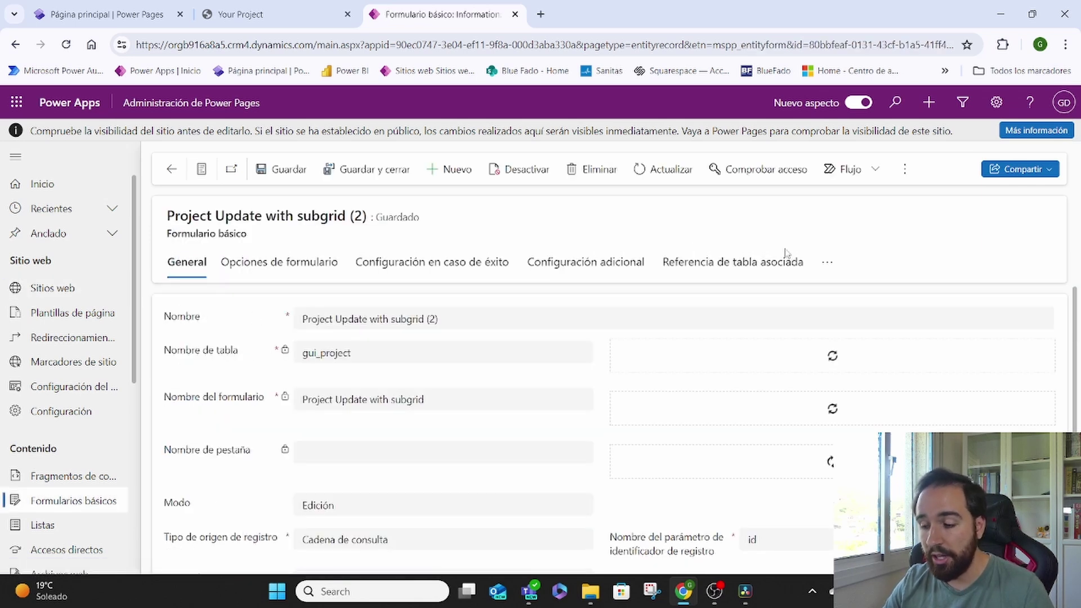
pyautogui.click(830, 266)
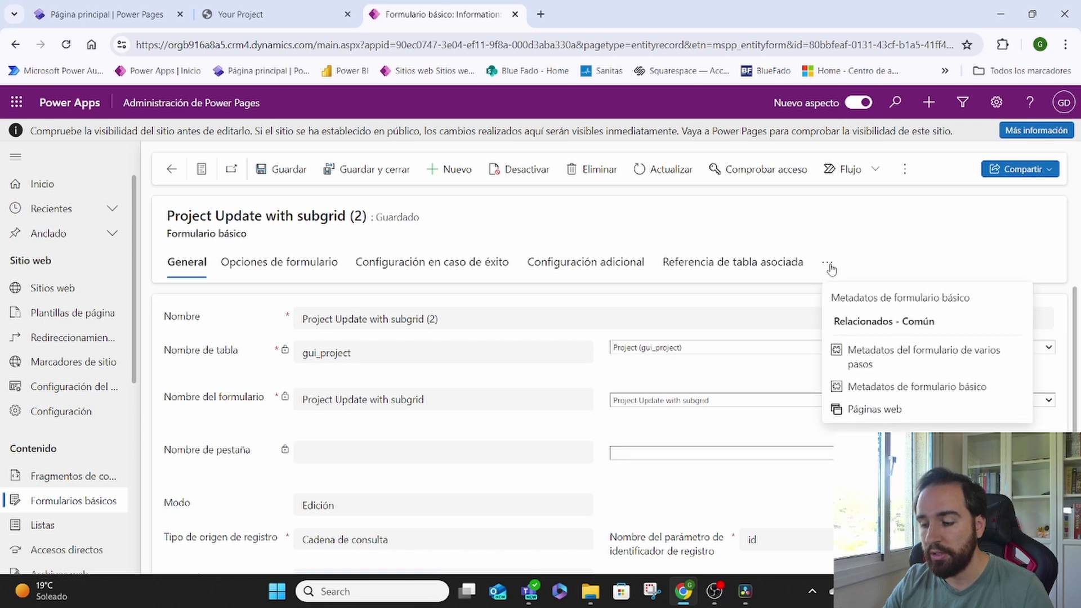
pyautogui.click(853, 298)
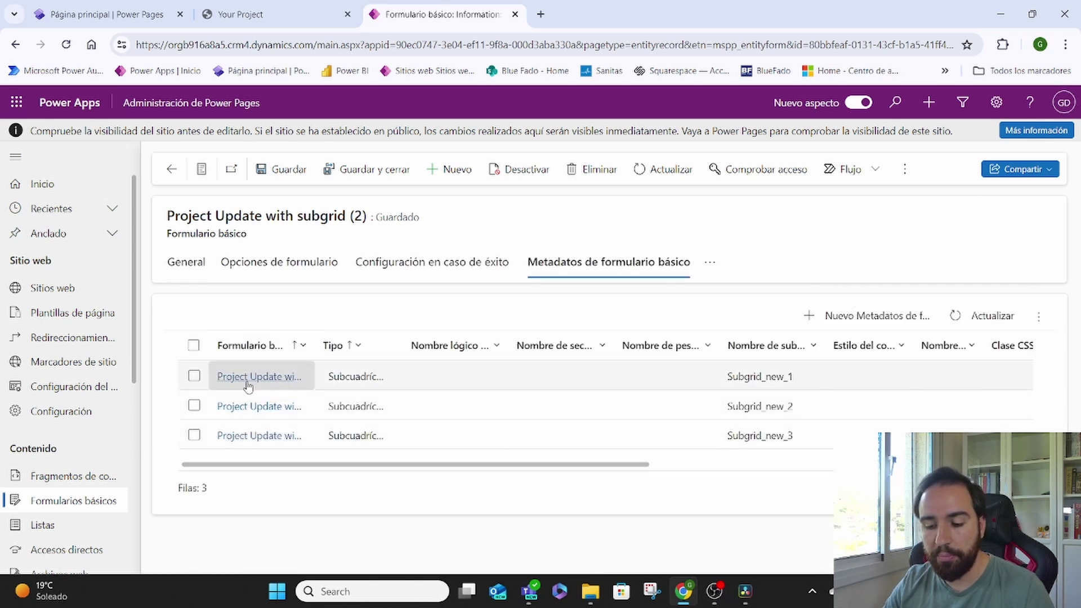
# - Review the Your Project page's deliverables and PR-1001 risk table on the portal
pyautogui.click(253, 12)
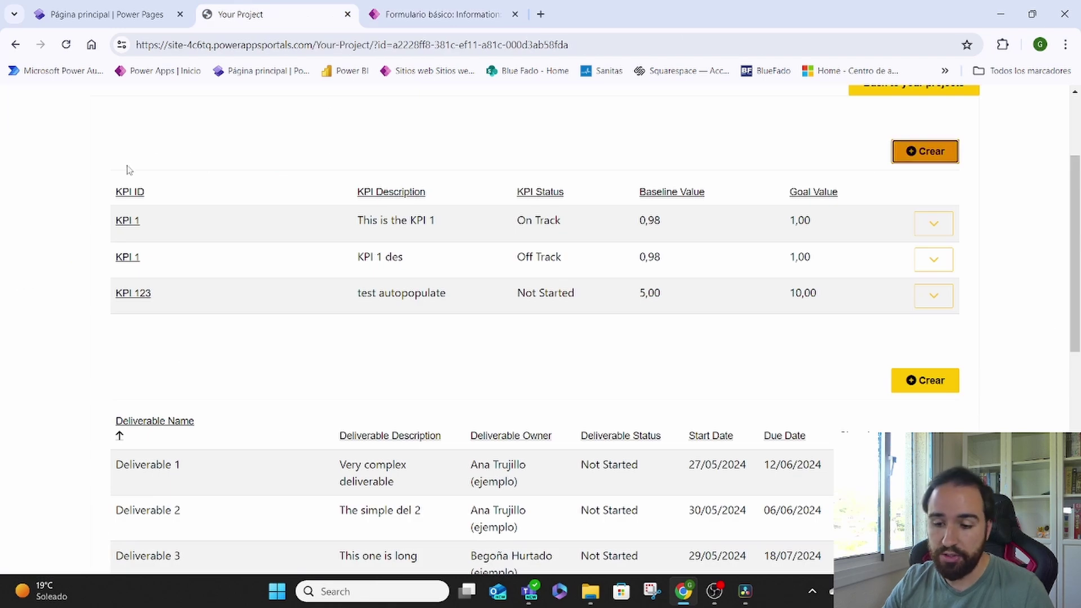
pyautogui.scroll(-2, 297, 275)
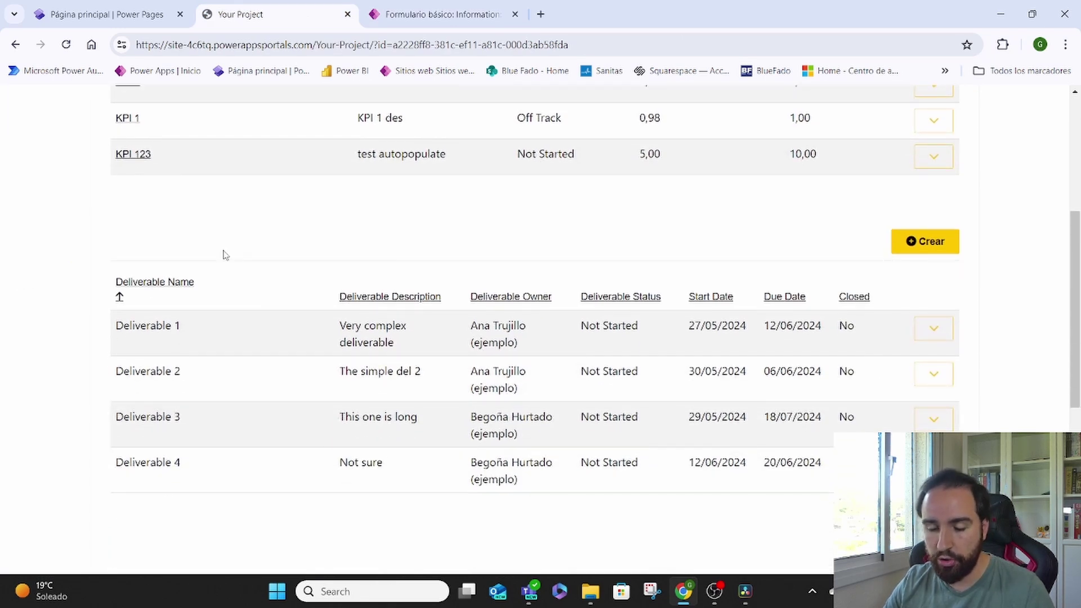
pyautogui.scroll(-5, 226, 255)
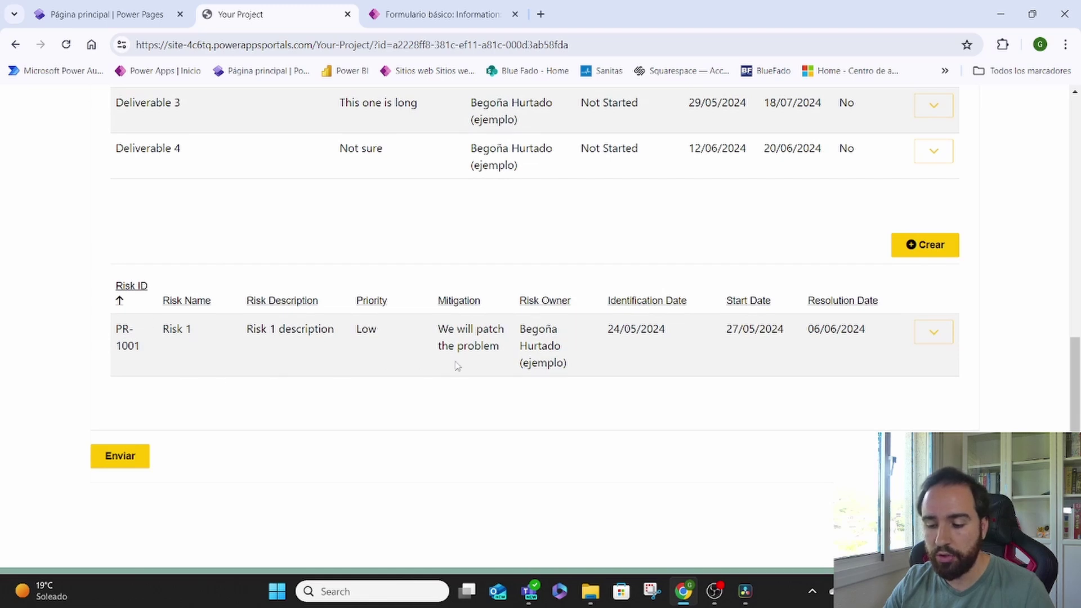
pyautogui.scroll(1, 327, 308)
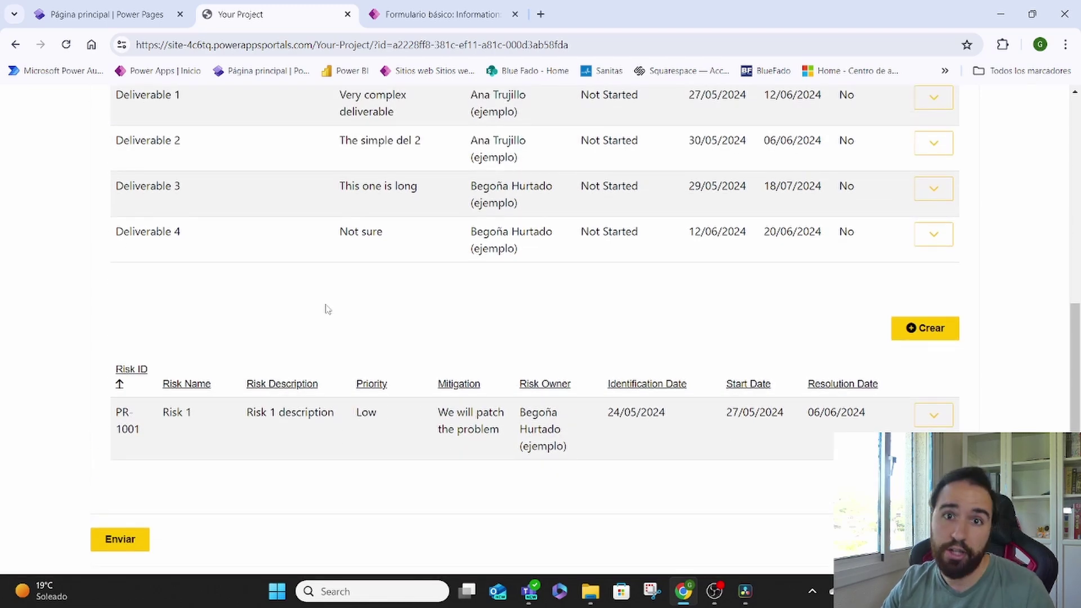
# - Open the Subgrid_new_1 metadata record for editing
pyautogui.click(476, 4)
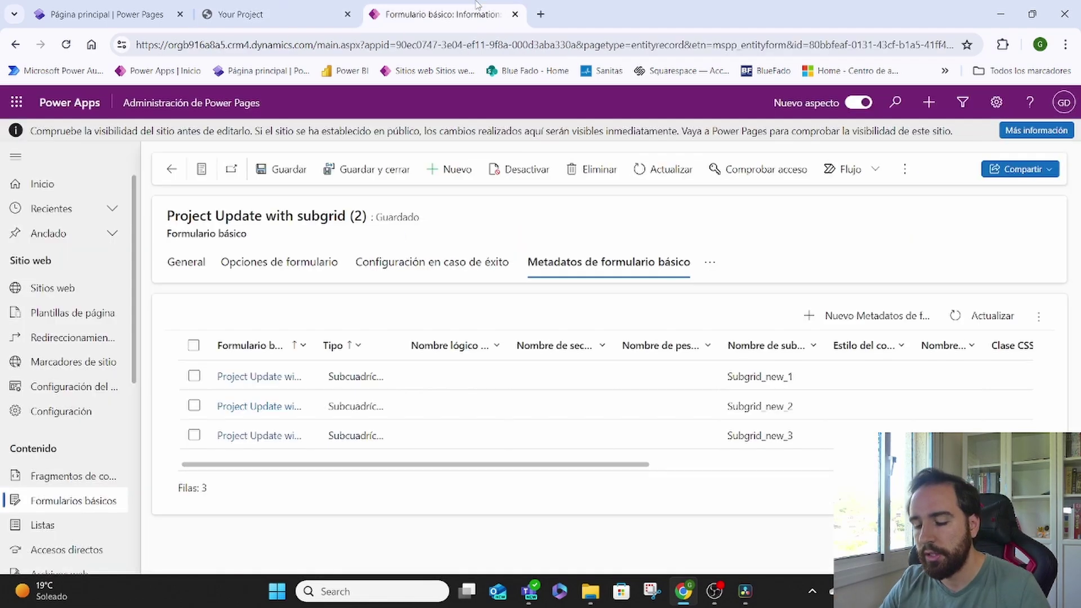
pyautogui.click(196, 378)
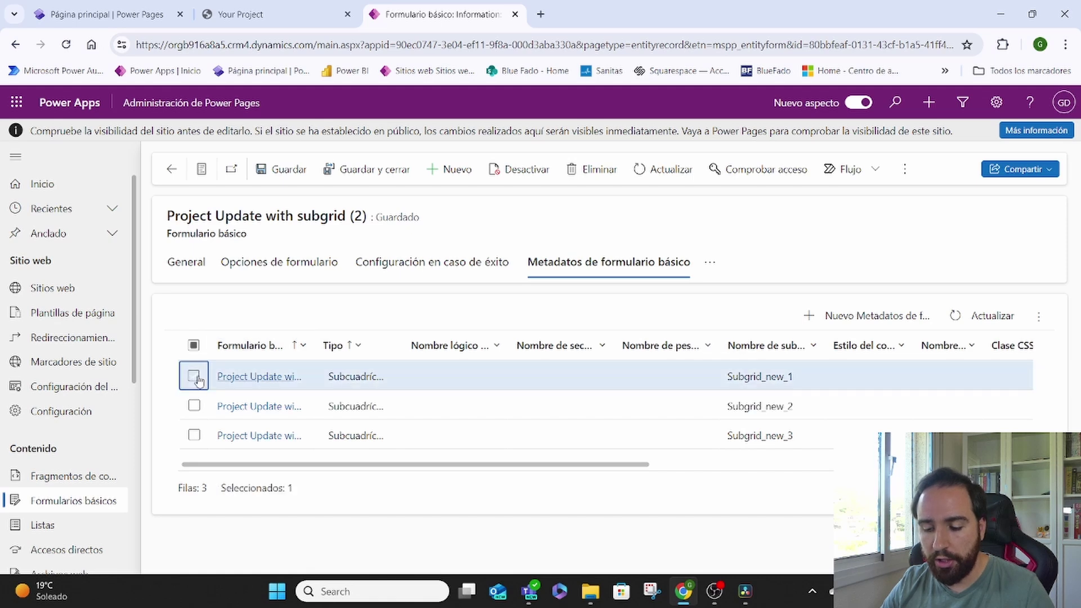
pyautogui.click(824, 316)
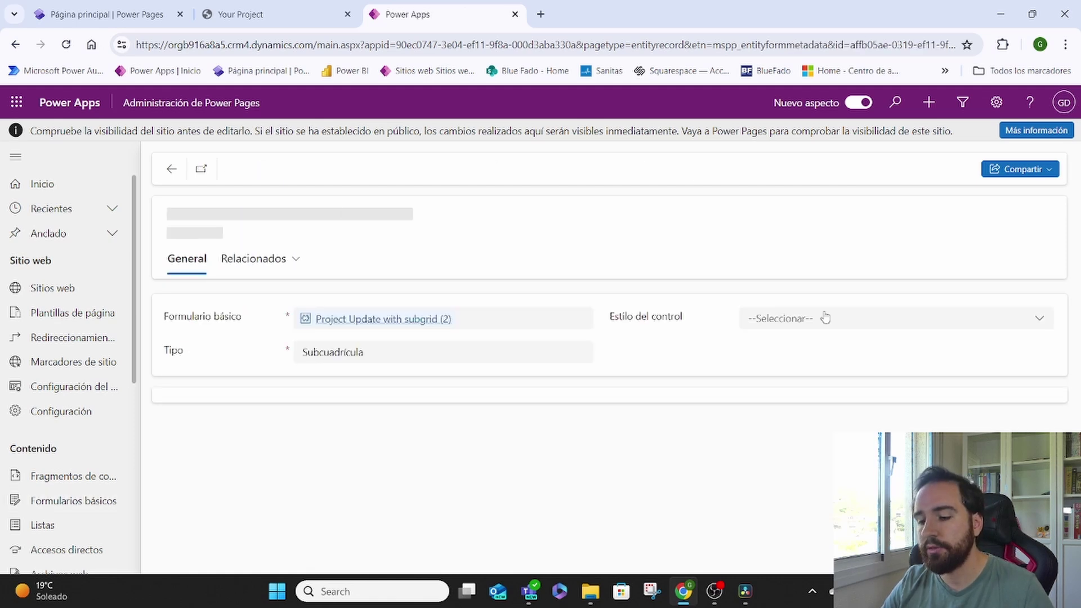
# - Compare with the portal page, then find the grid's Create action using New KPI Form
pyautogui.click(243, 15)
pyautogui.scroll(3, 194, 240)
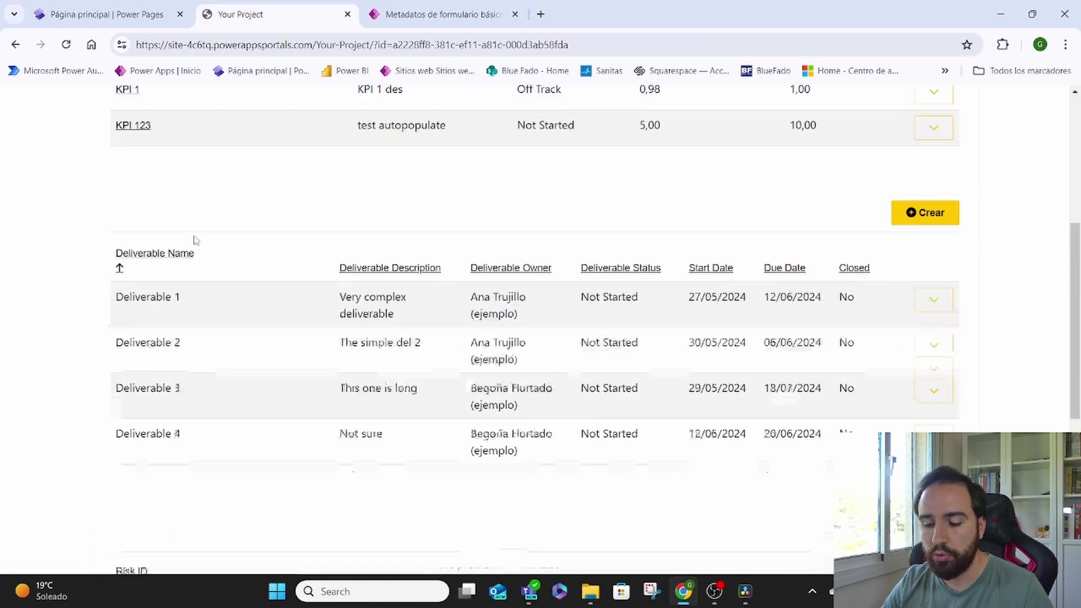
pyautogui.scroll(5, 194, 240)
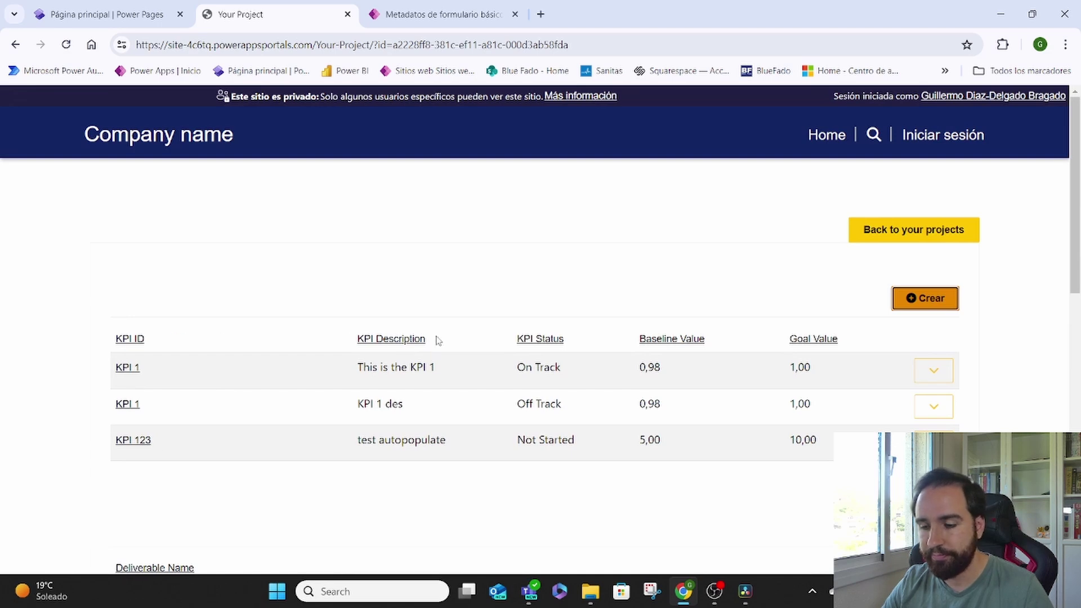
pyautogui.click(435, 3)
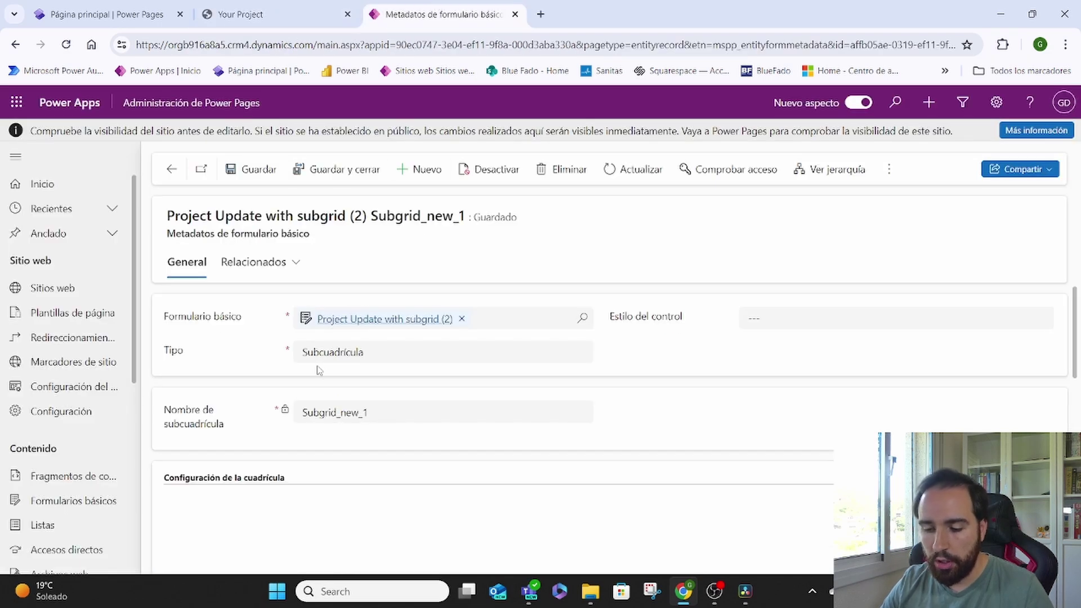
pyautogui.scroll(-5, 206, 376)
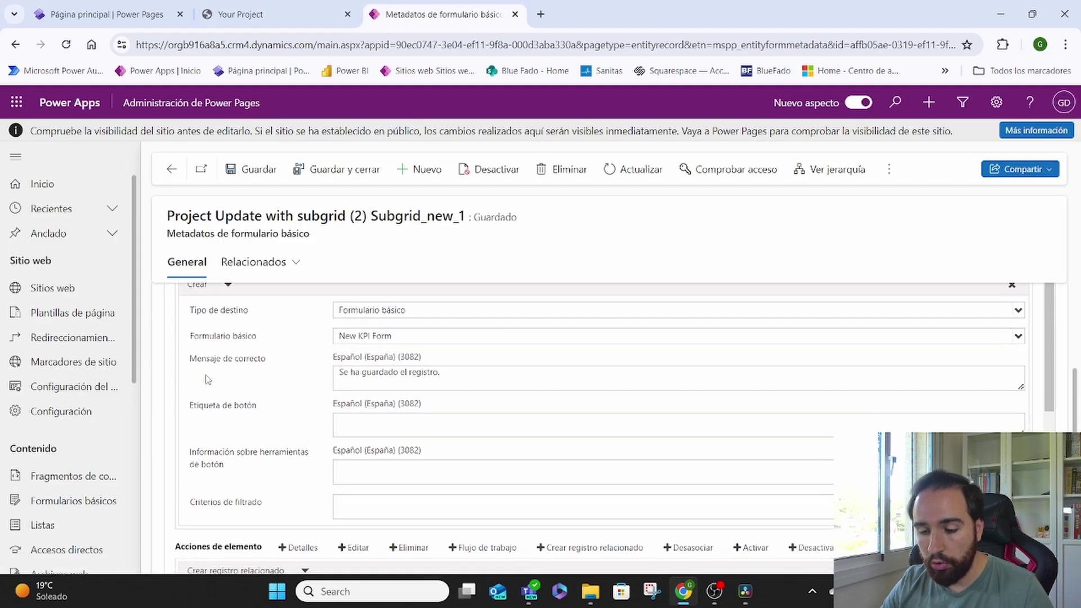
pyautogui.scroll(2, 174, 364)
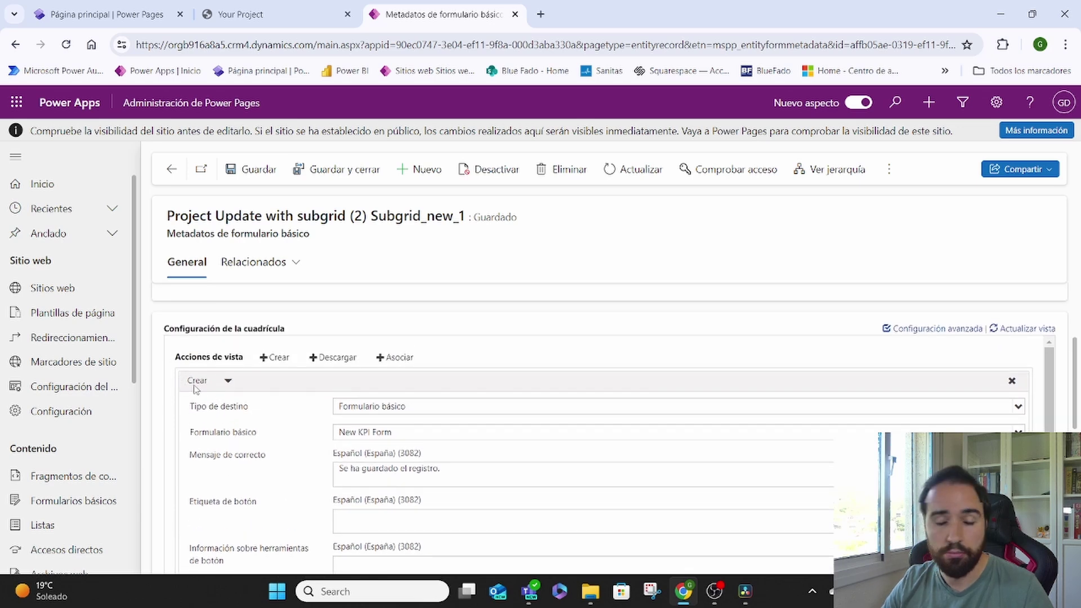
# - Review the Create related record item action, then show the first KPI 1 row's actions
pyautogui.click(240, 14)
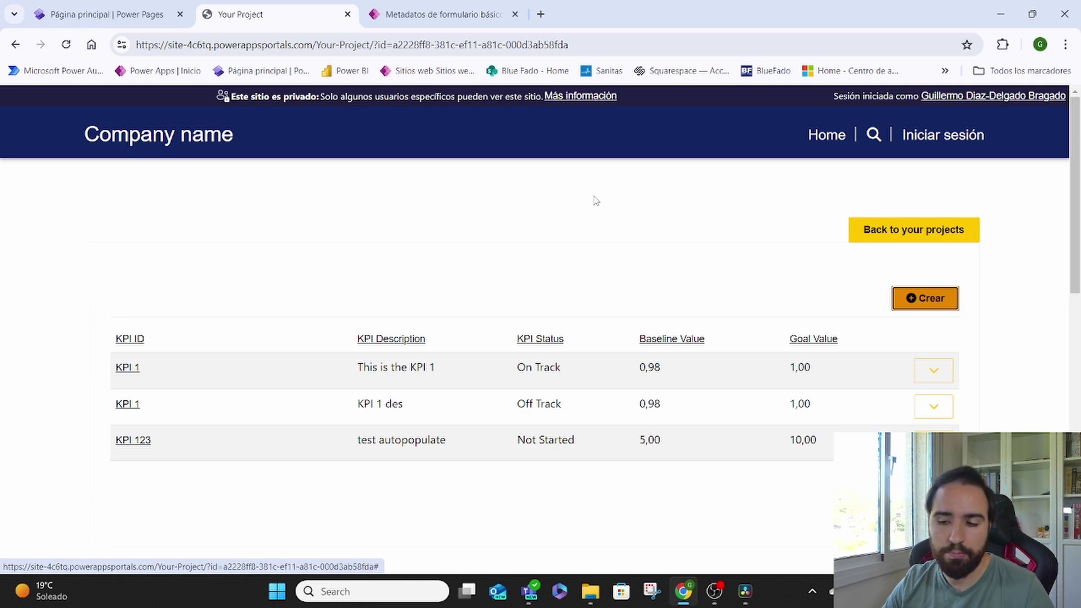
pyautogui.click(468, 5)
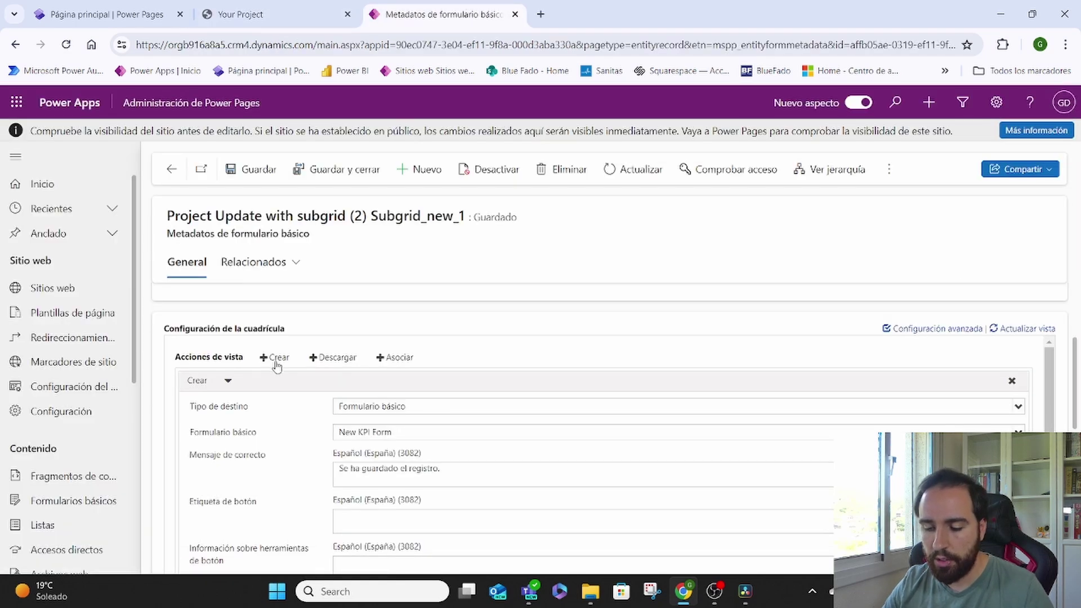
pyautogui.scroll(-6, 276, 365)
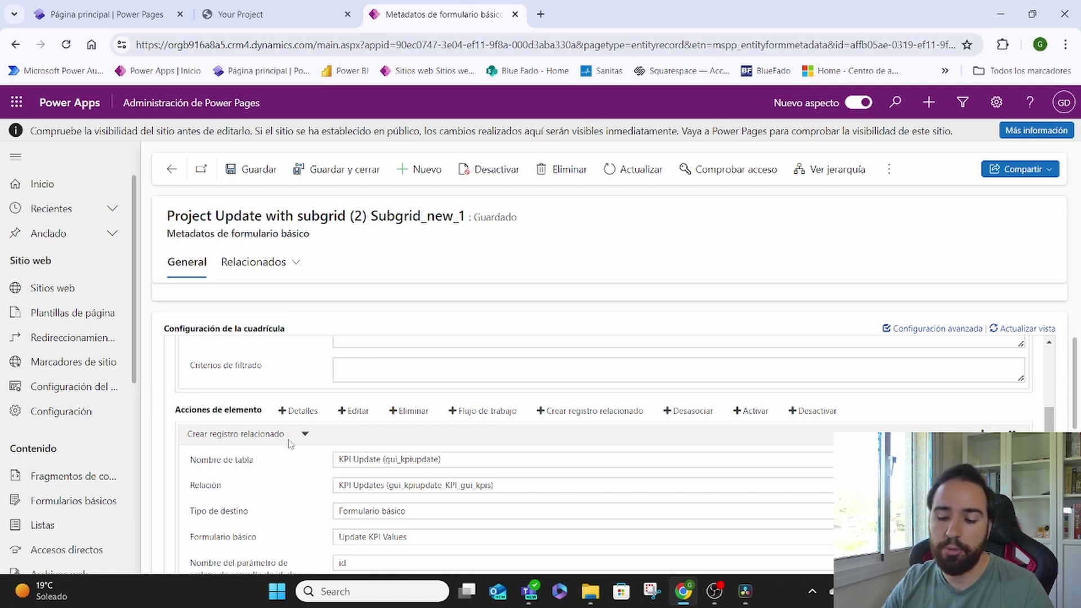
pyautogui.click(336, 16)
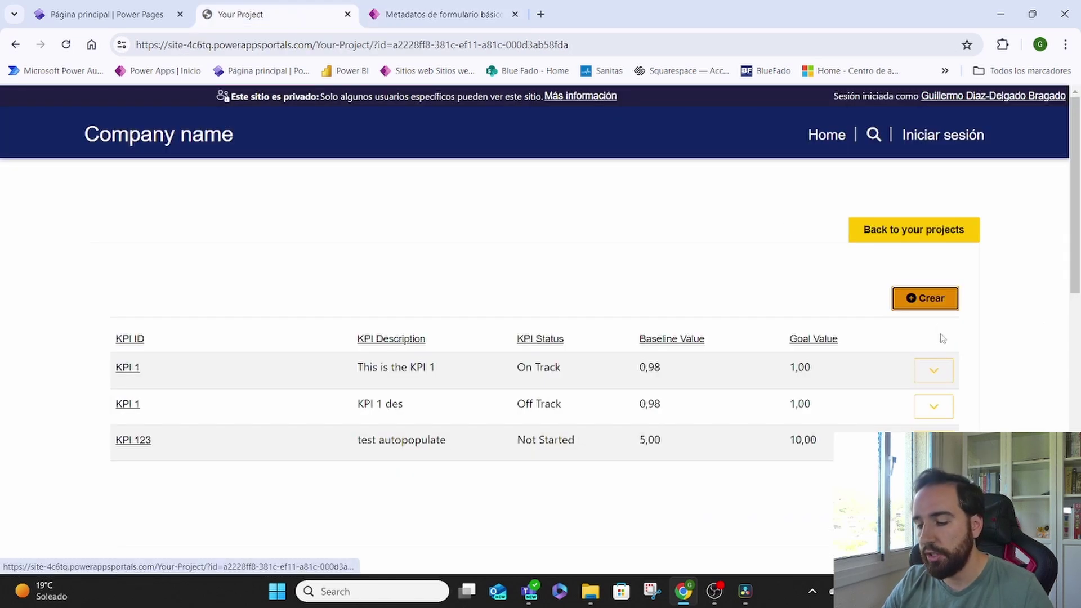
pyautogui.click(933, 370)
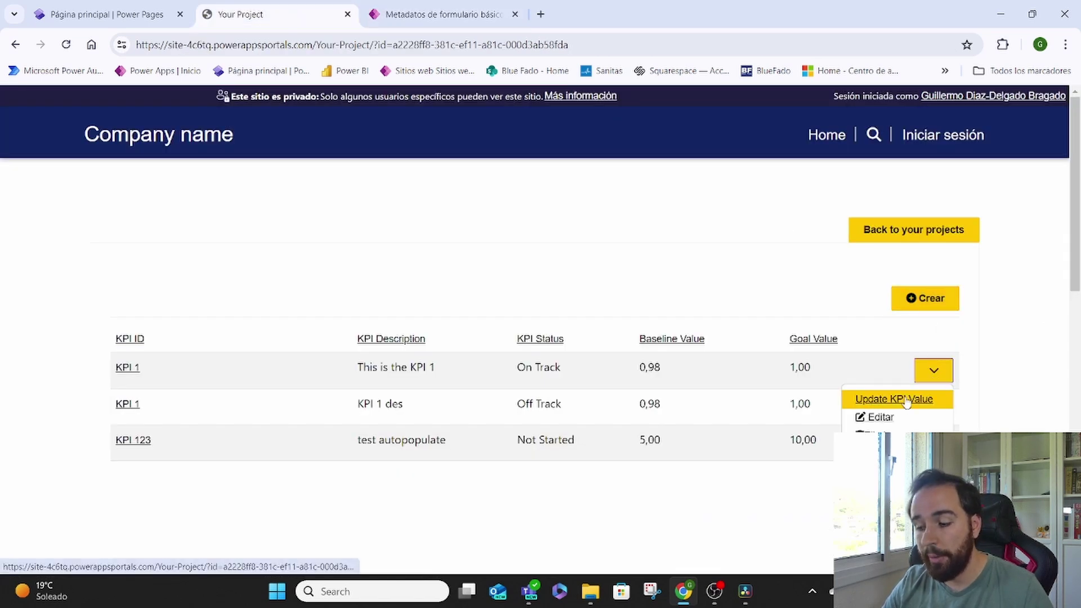
pyautogui.click(411, 7)
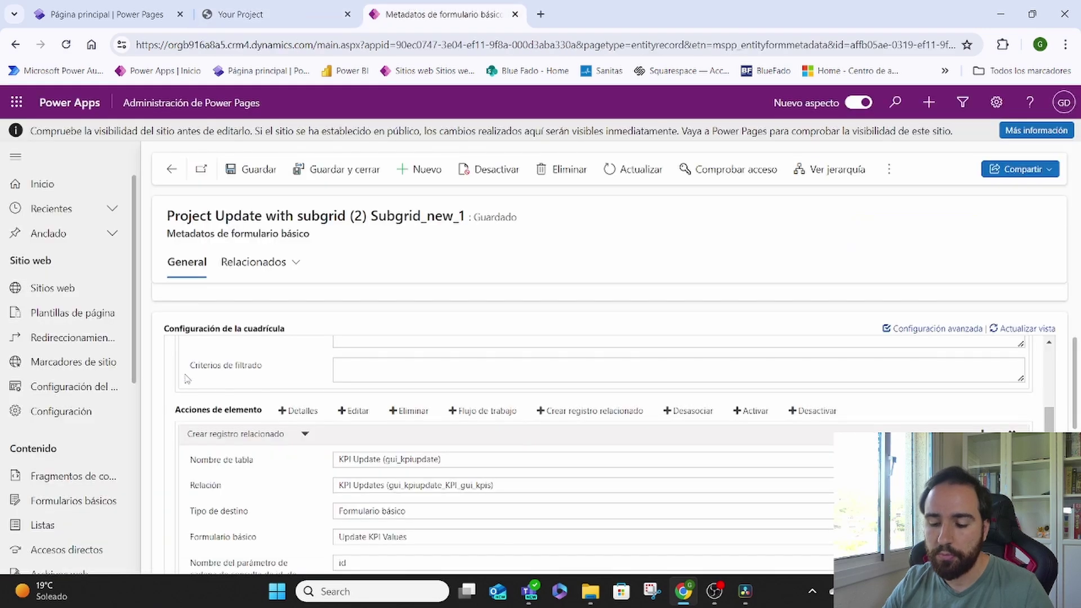
pyautogui.scroll(-10, 188, 379)
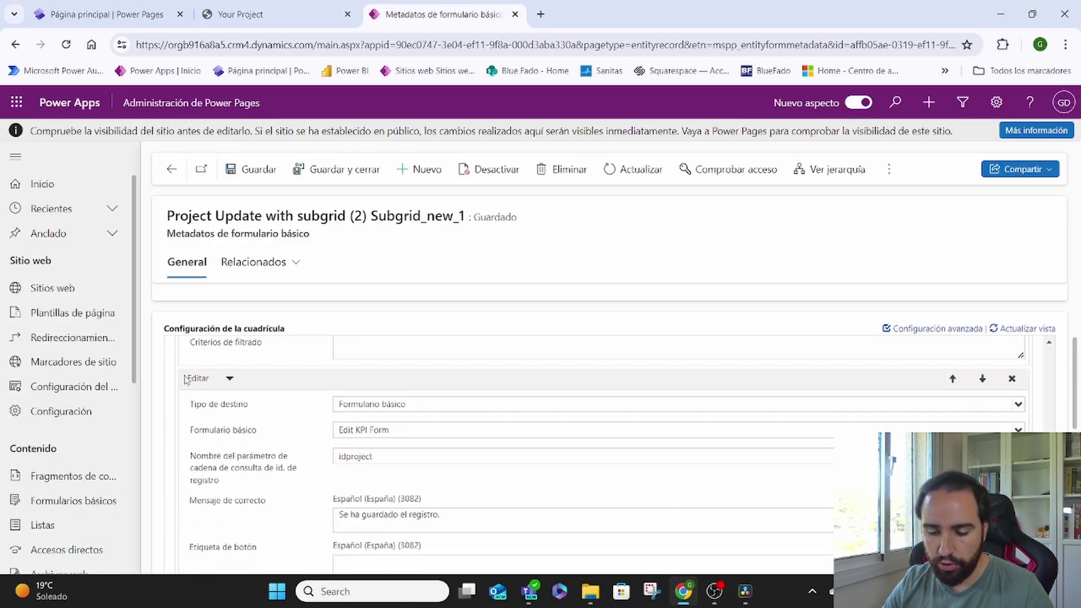
pyautogui.scroll(-5, 167, 391)
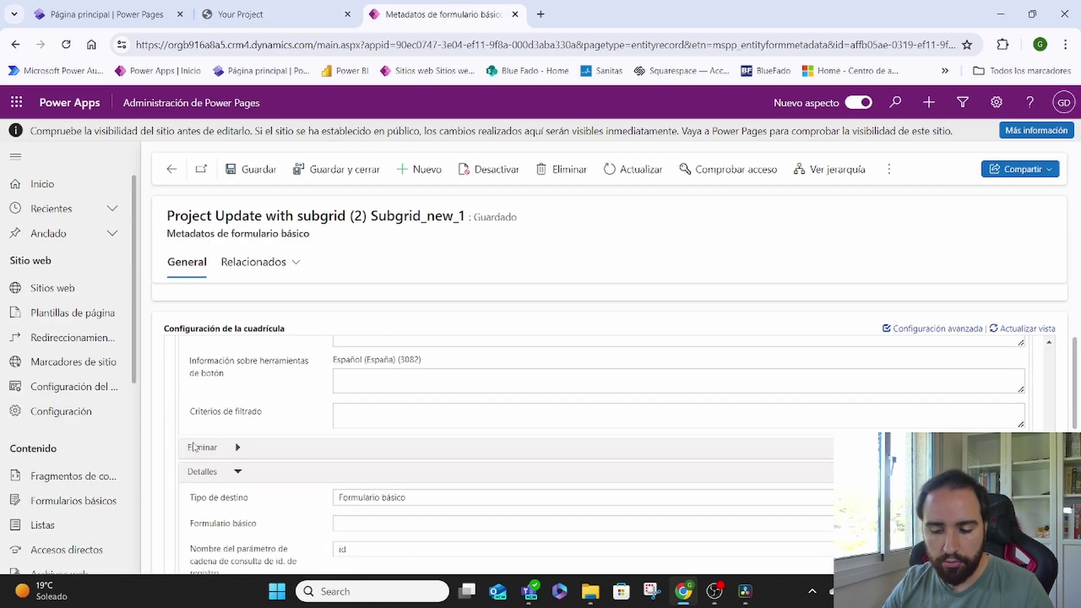
pyautogui.scroll(5, 176, 446)
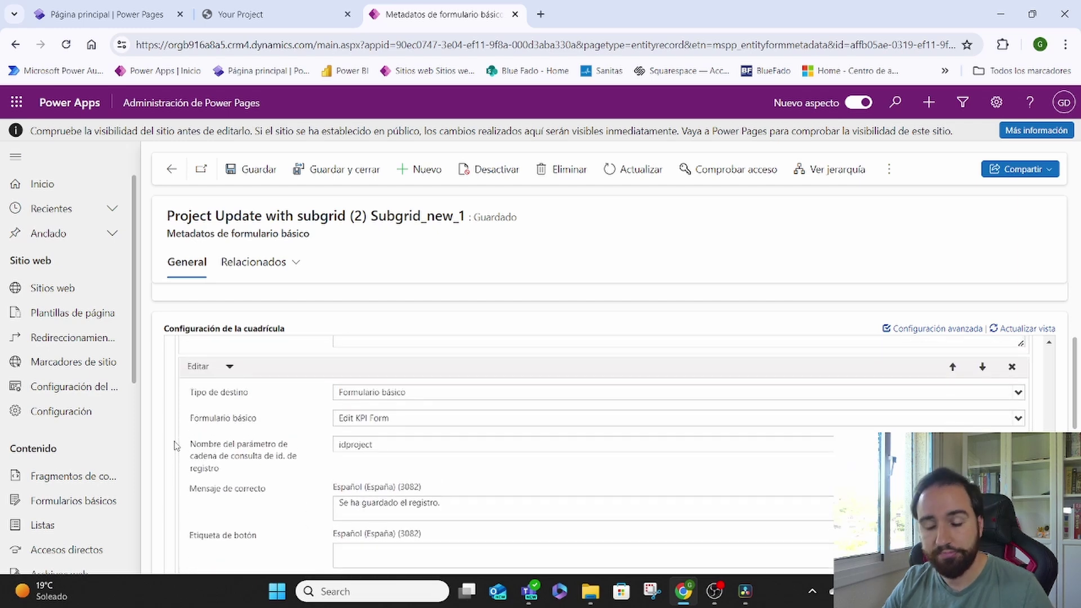
pyautogui.scroll(5, 174, 446)
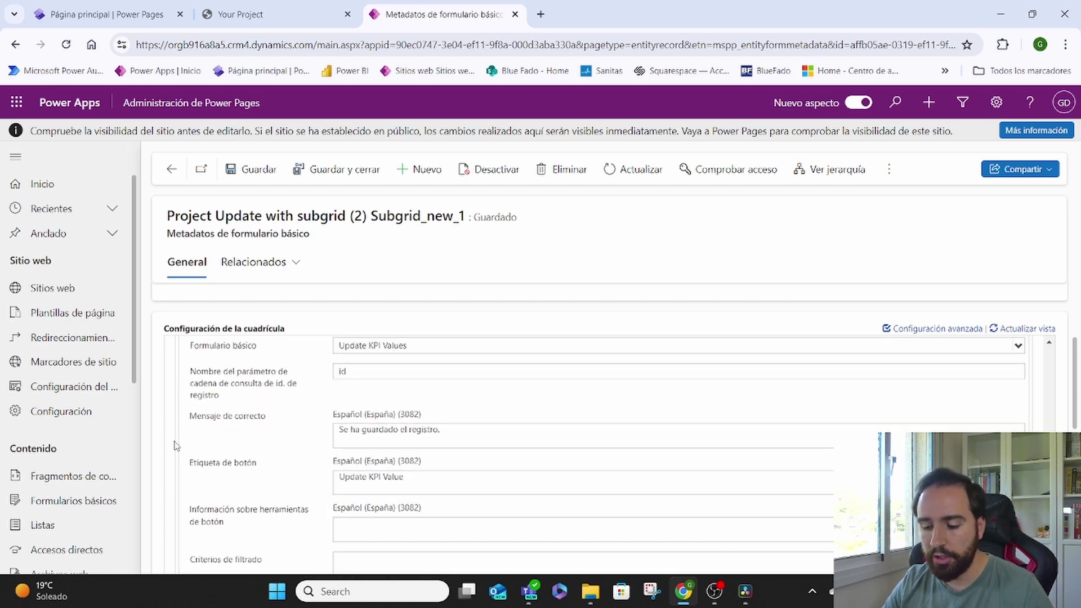
pyautogui.scroll(2, 176, 446)
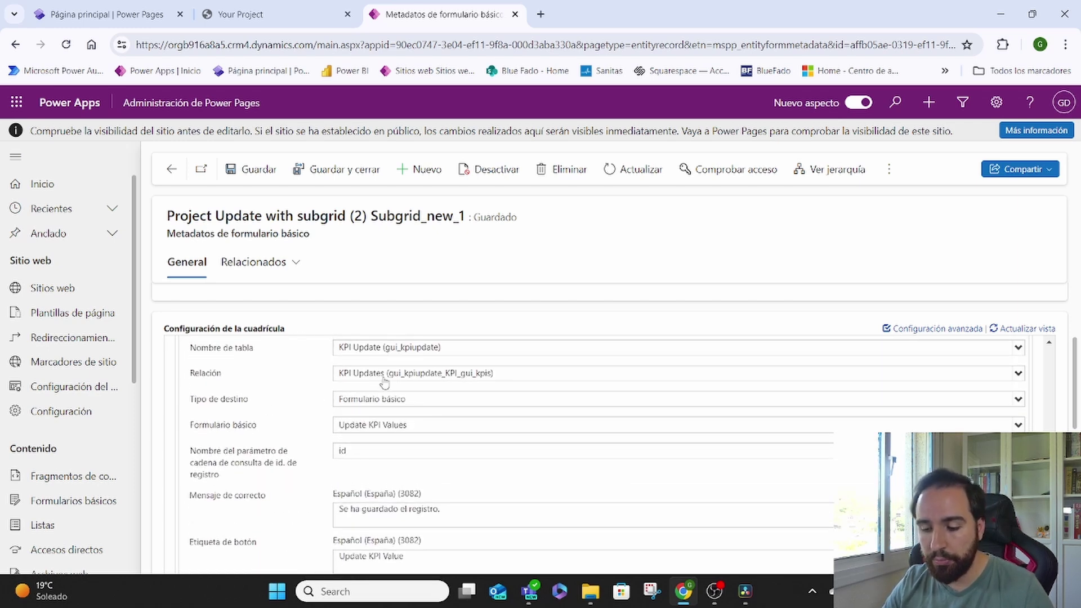
pyautogui.scroll(1, 176, 391)
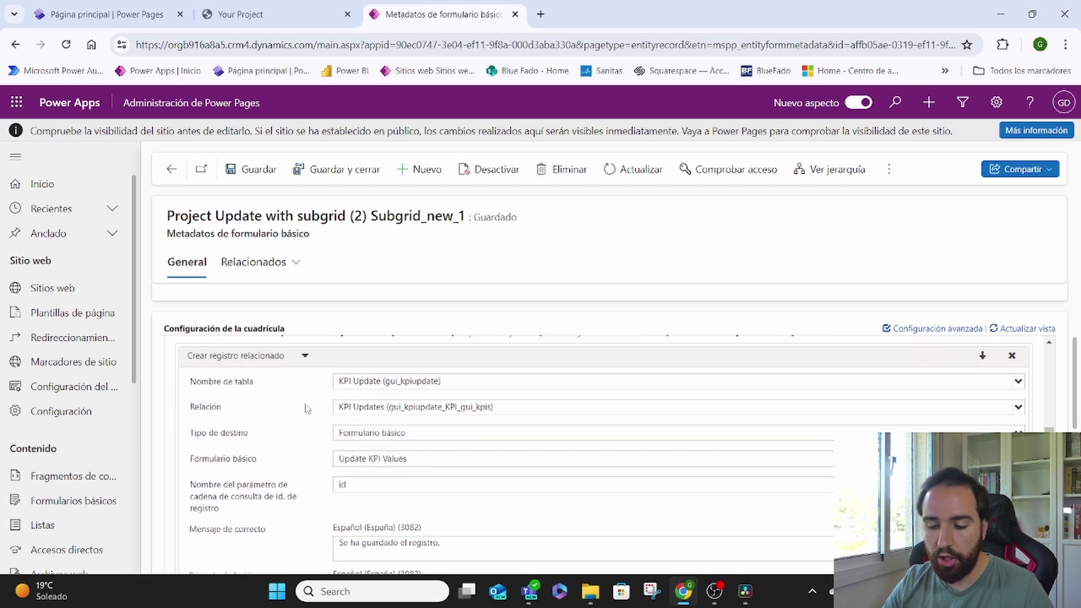